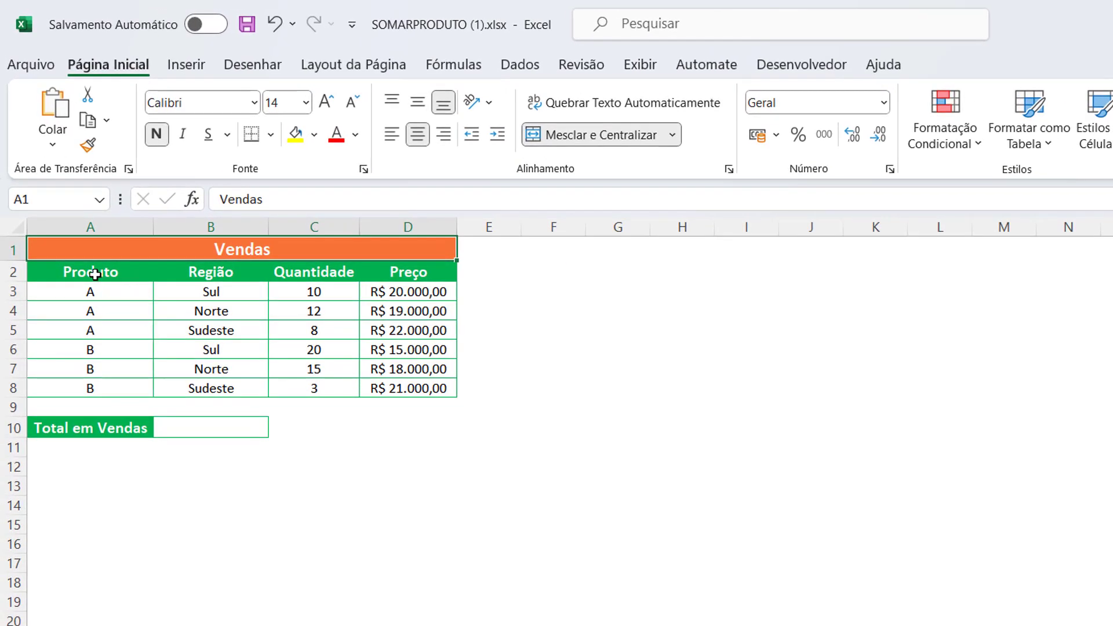
Highlight the sales table and then its Produto, Região, Quantidade and Preço columns.
left_click_drag(100, 276, 438, 392)
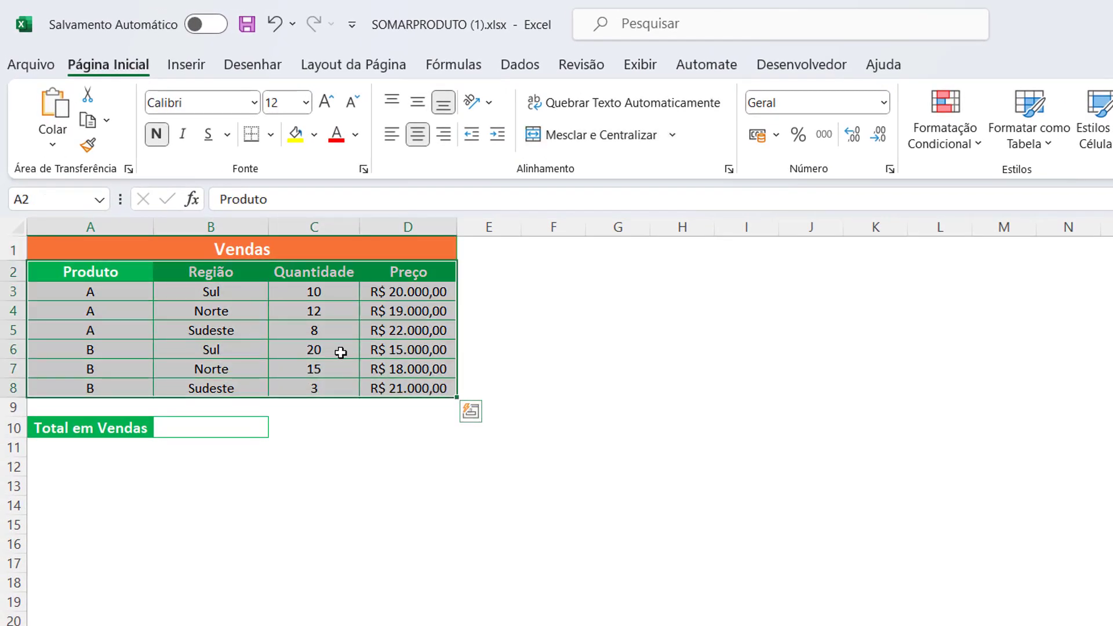
left_click(313, 447)
left_click_drag(90, 276, 93, 382)
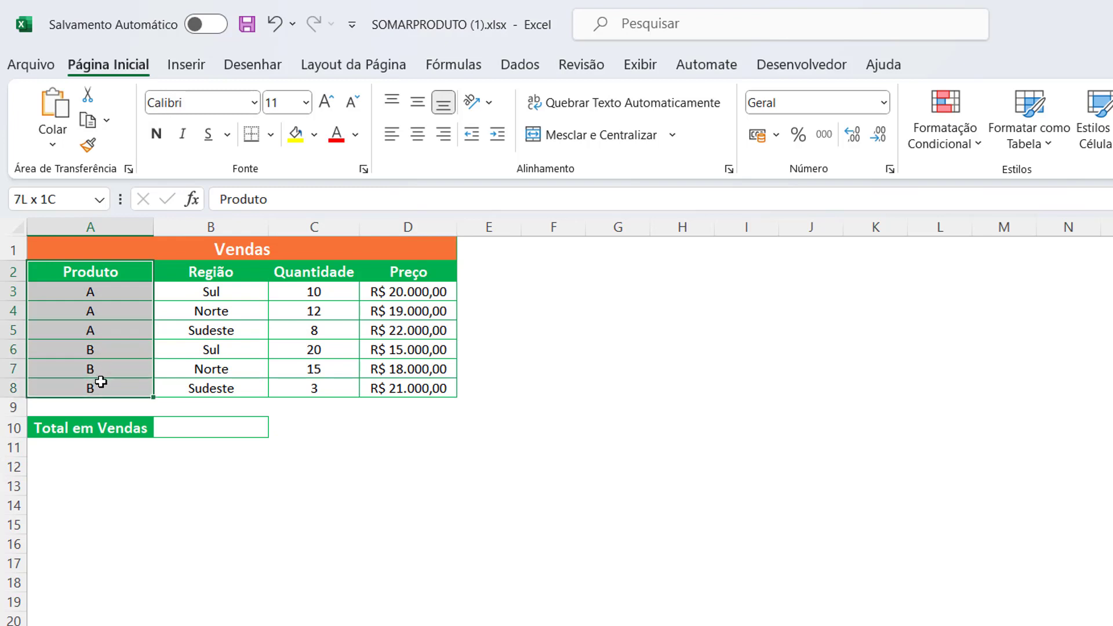
left_click_drag(246, 273, 235, 385)
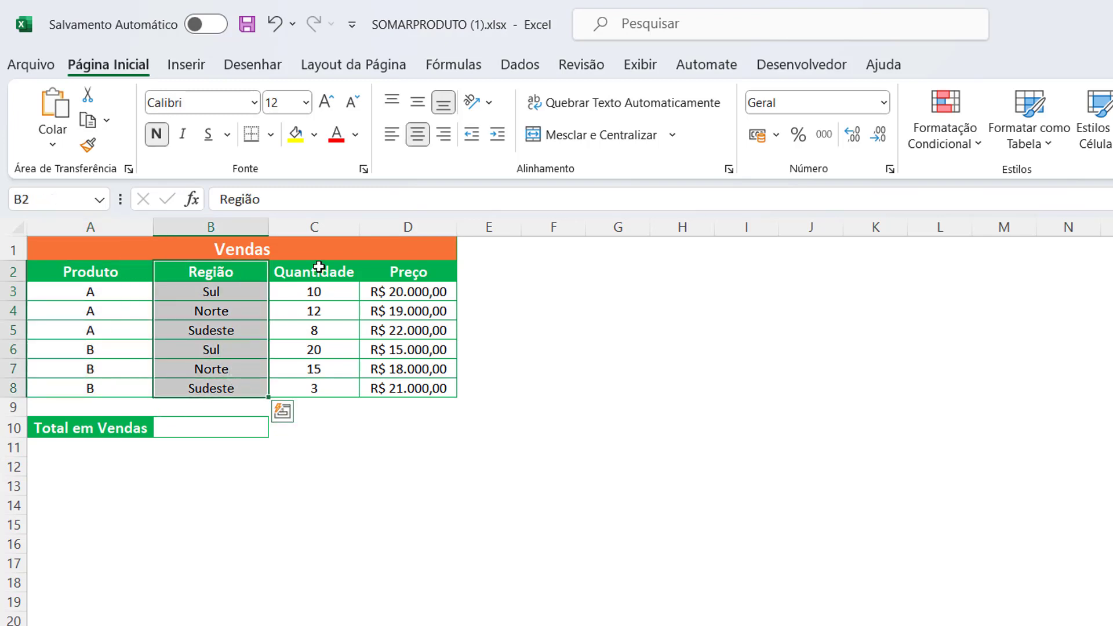
left_click_drag(313, 272, 322, 386)
left_click_drag(407, 277, 413, 397)
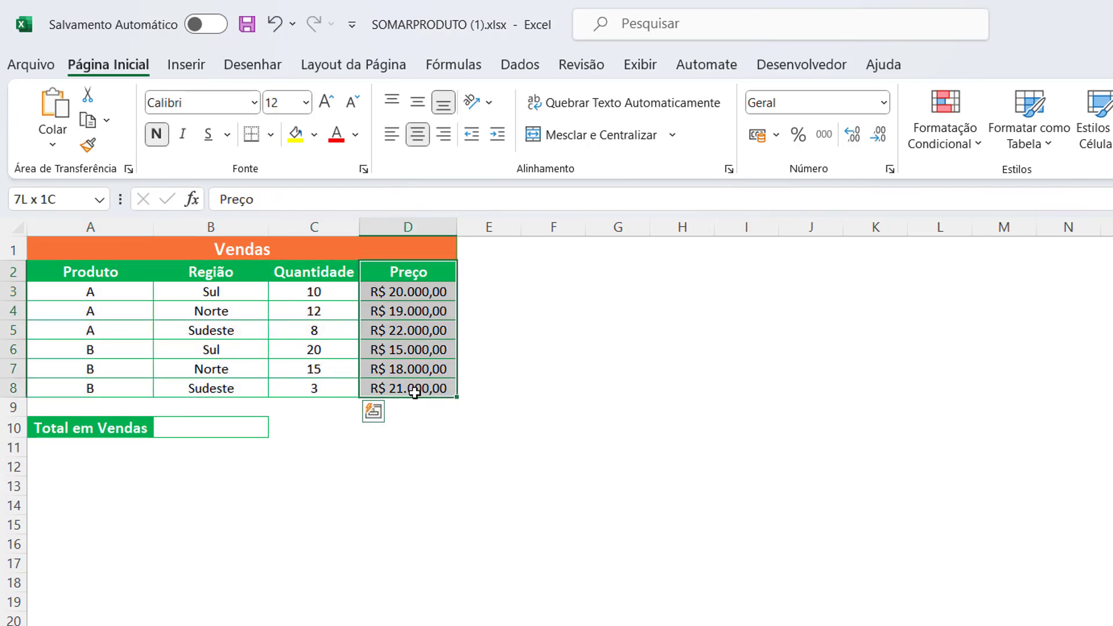
left_click_drag(699, 428, 652, 405)
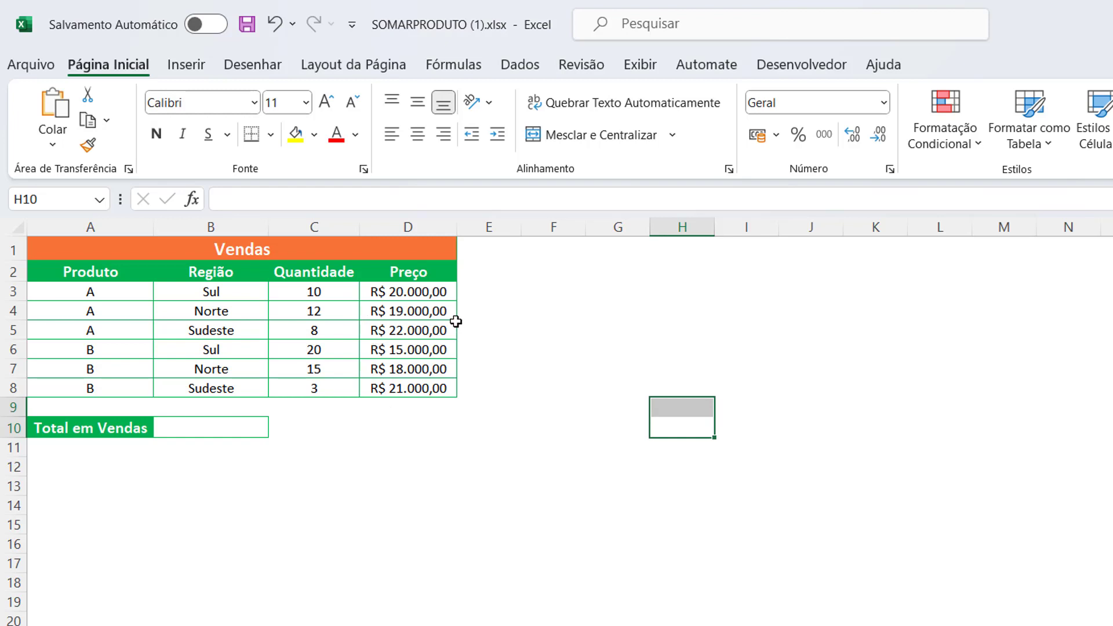
Walk through each quantity–price pair, from quantity 10 to the last price 21000, and mark empty column E.
left_click(321, 290)
left_click(377, 291)
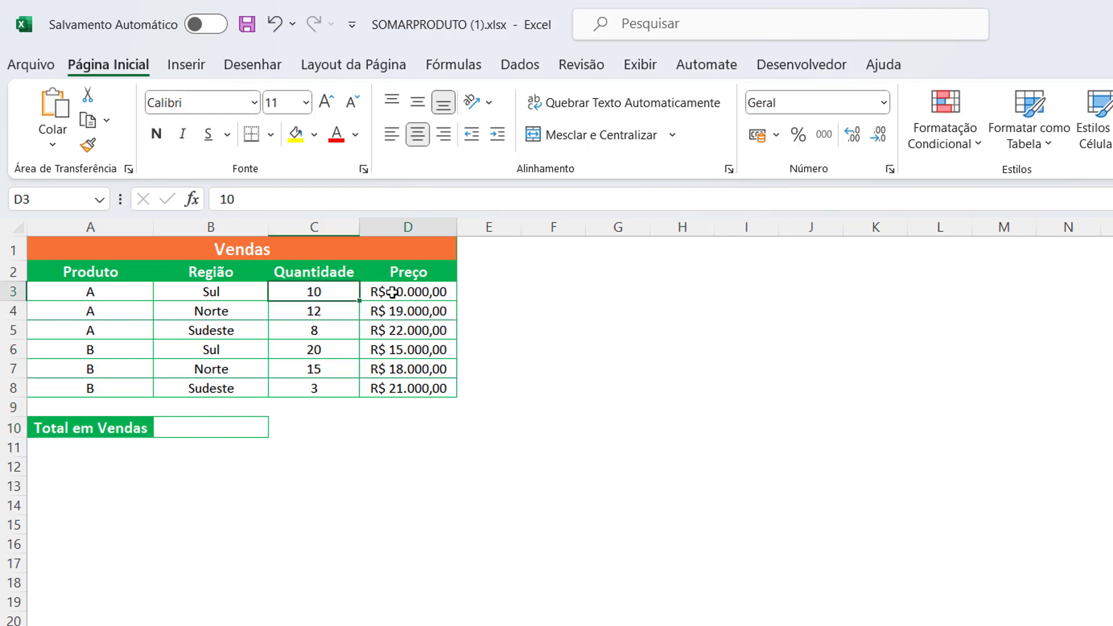
left_click(325, 305)
left_click(382, 312)
left_click(337, 326)
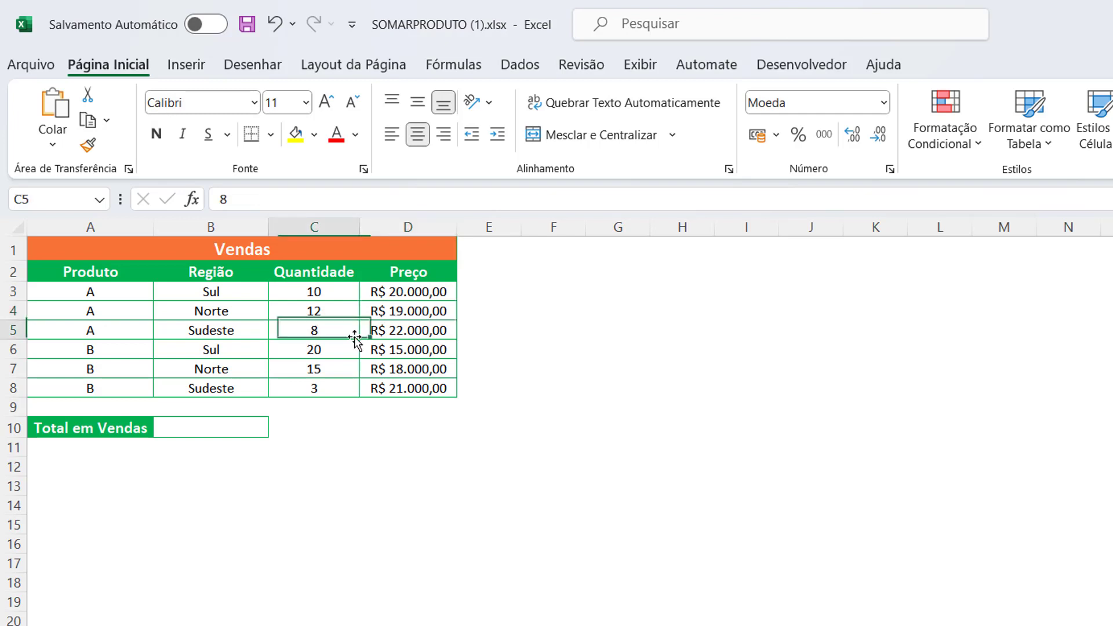
left_click(390, 326)
left_click(320, 351)
left_click(405, 351)
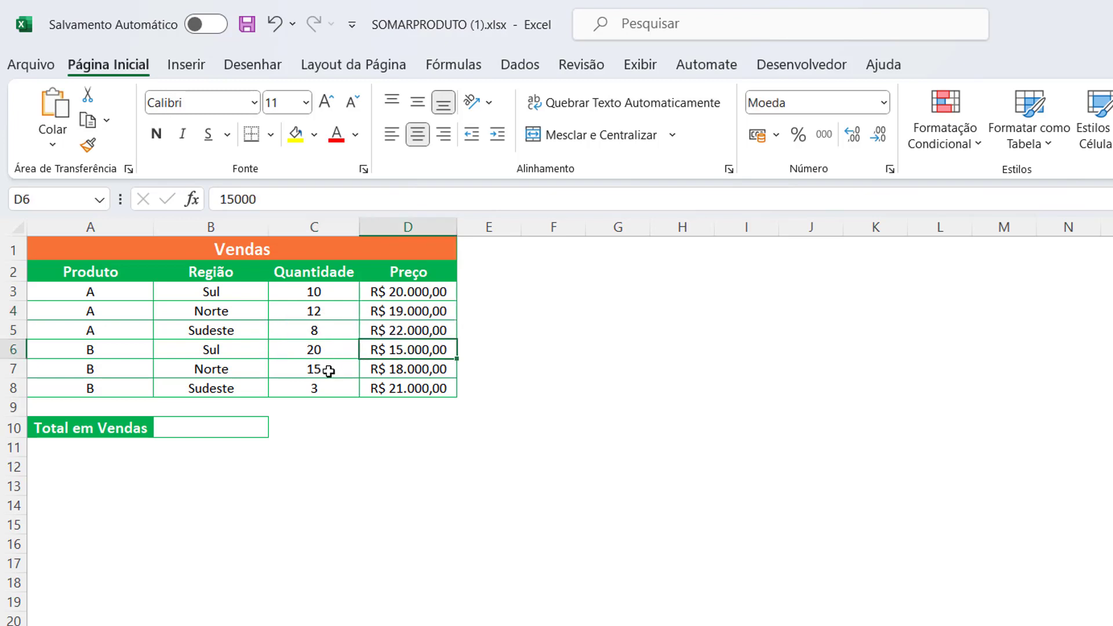
left_click(328, 371)
left_click(404, 374)
left_click(334, 390)
left_click(385, 385)
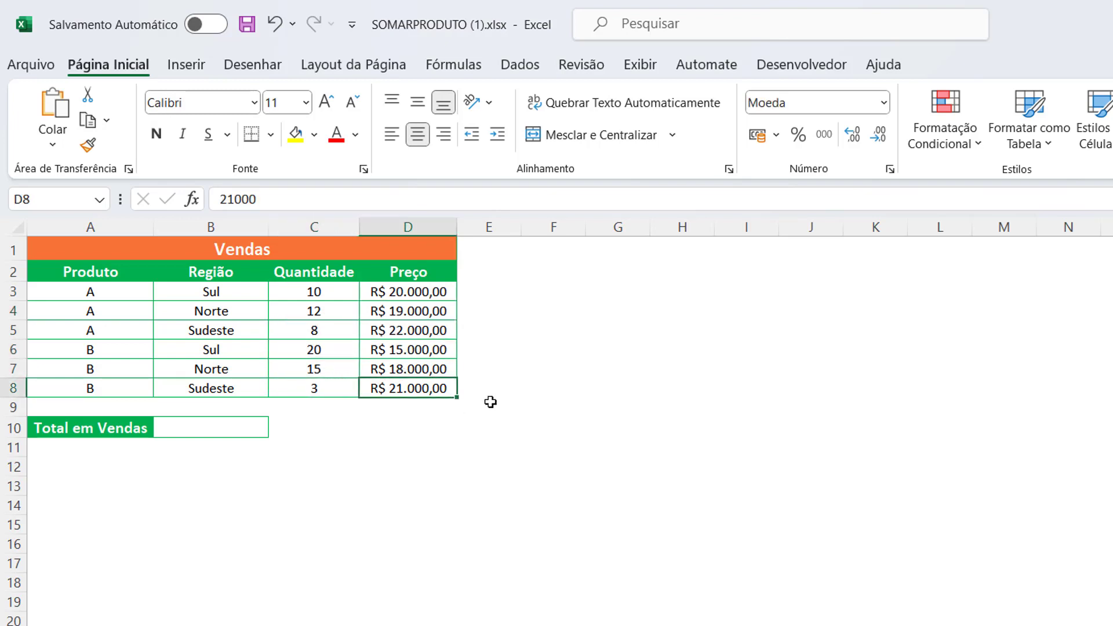
left_click_drag(487, 277, 478, 392)
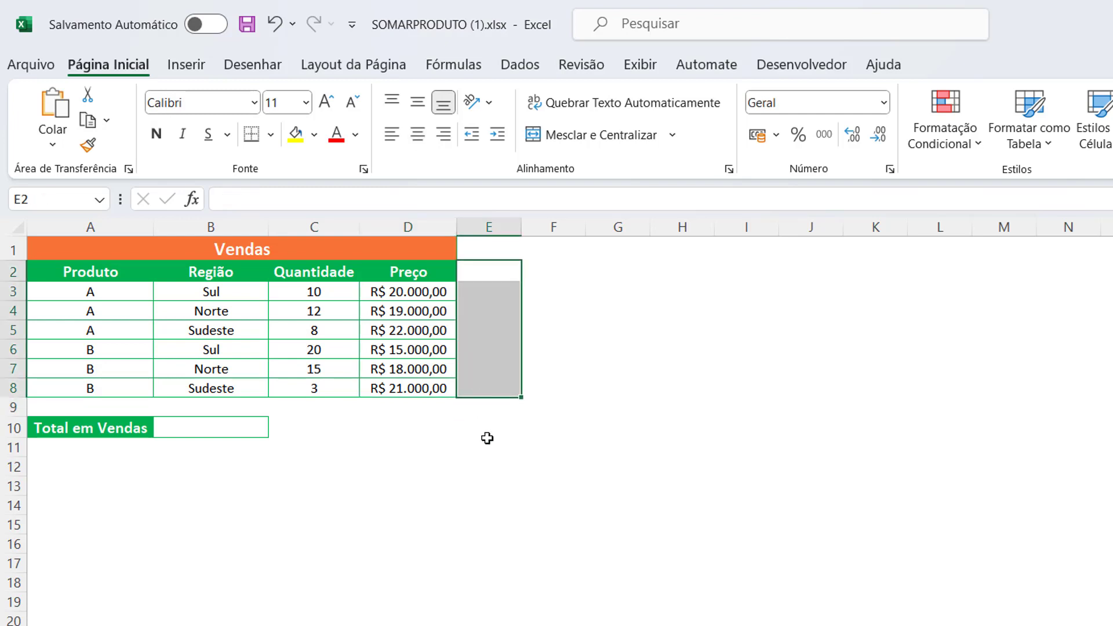
left_click_drag(487, 445, 487, 433)
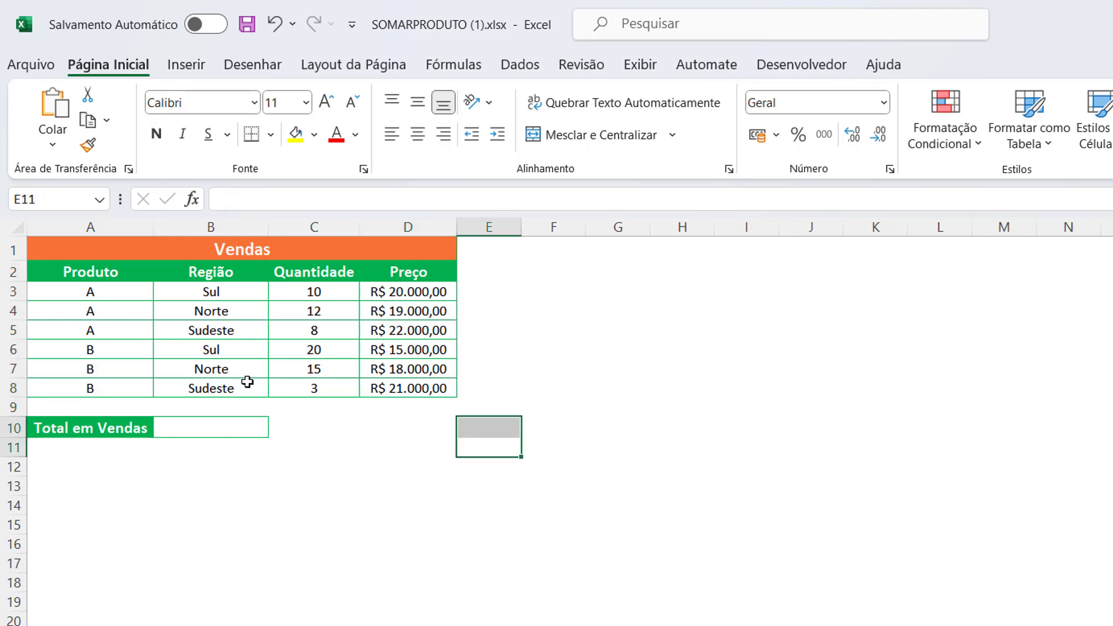
Enter =SOMARPRODUTO(C3:C8;D3:D8) in B10 for a total of R$ 1.237.000,00.
left_click(211, 427)
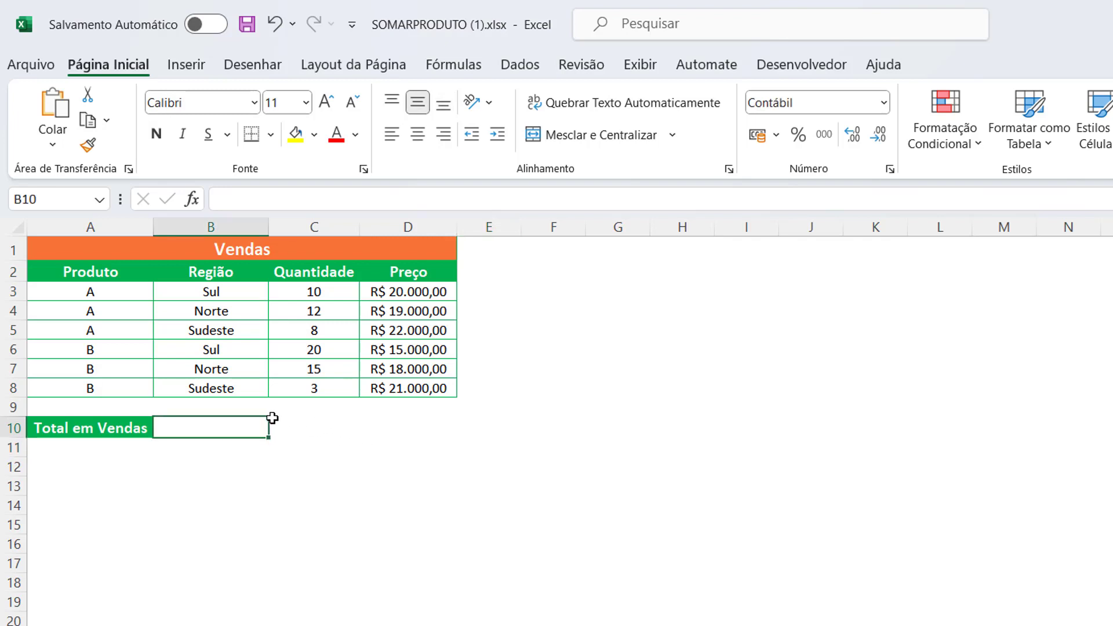
double_click(226, 428)
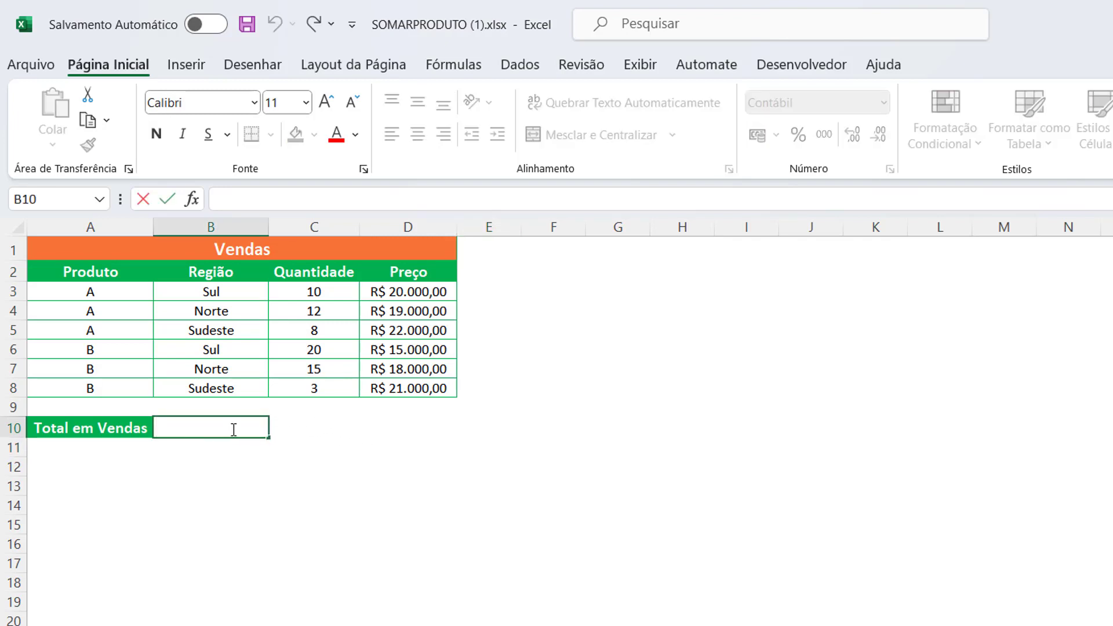
type("=SOMAPR")
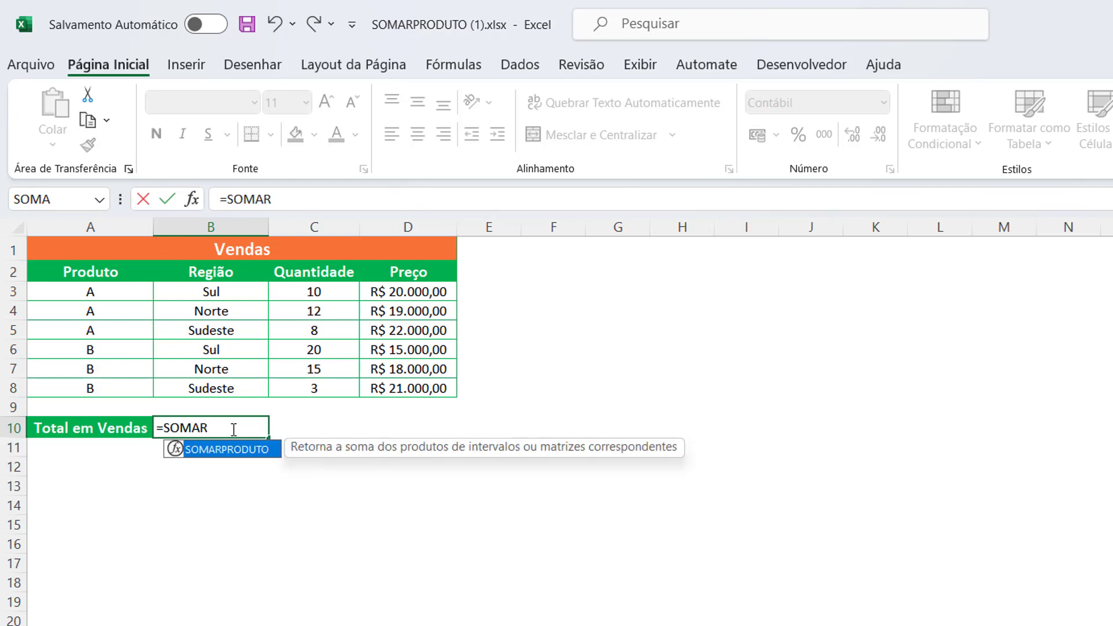
key("Tab")
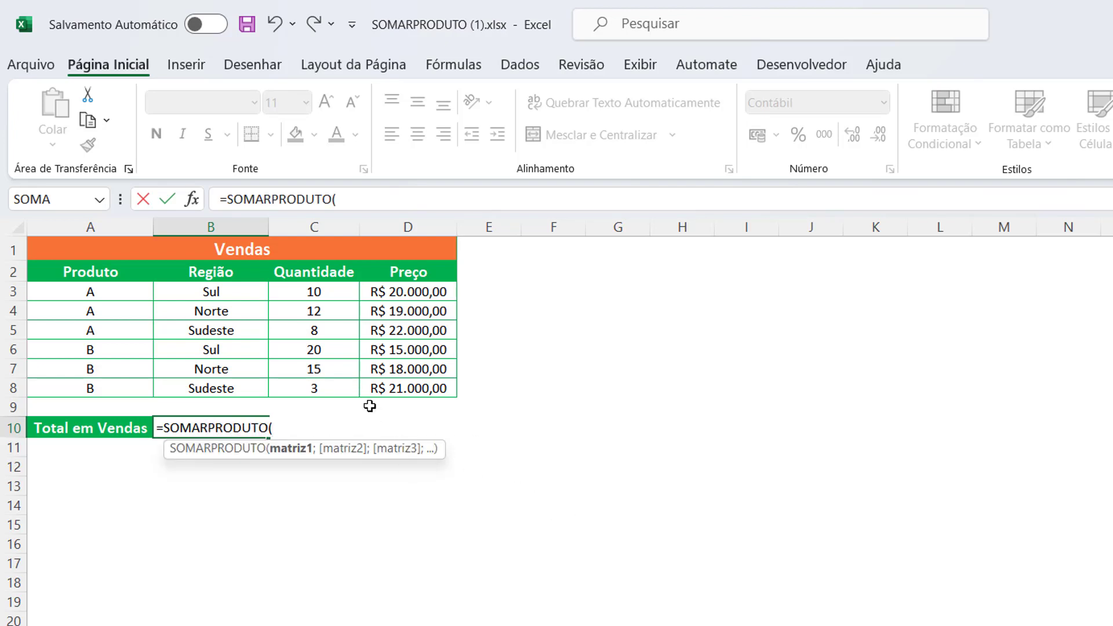
left_click_drag(313, 292, 315, 400)
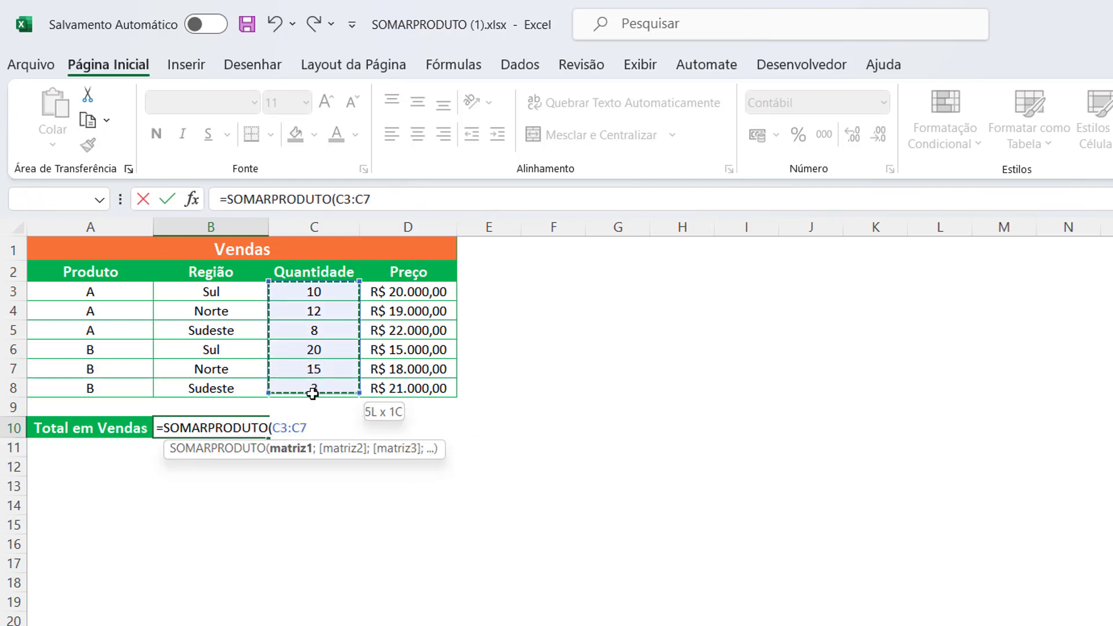
type(";")
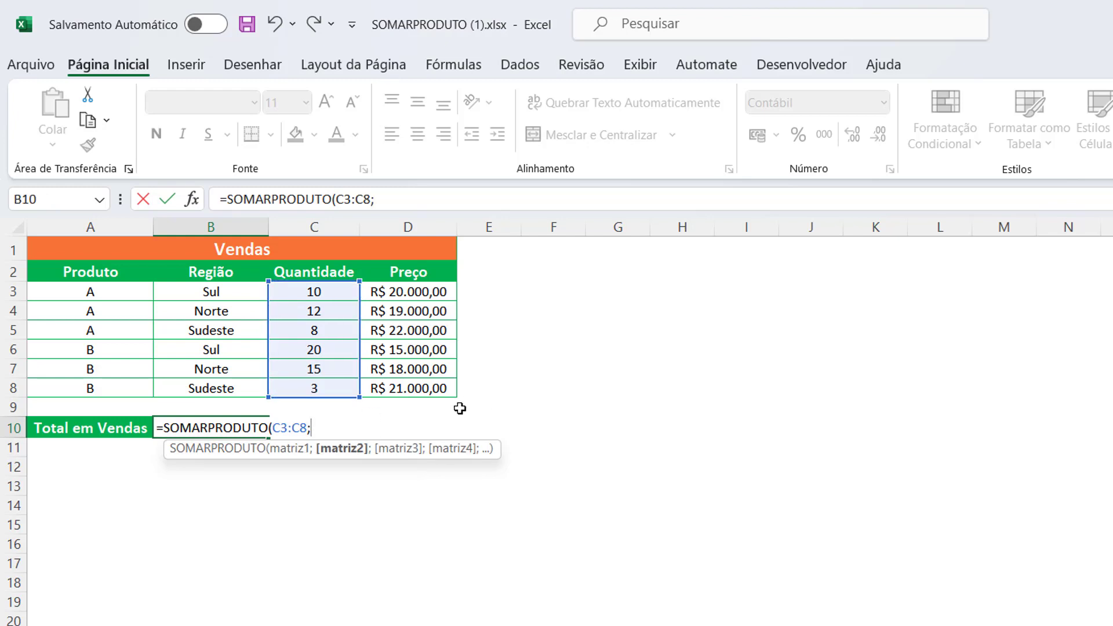
left_click_drag(387, 291, 410, 388)
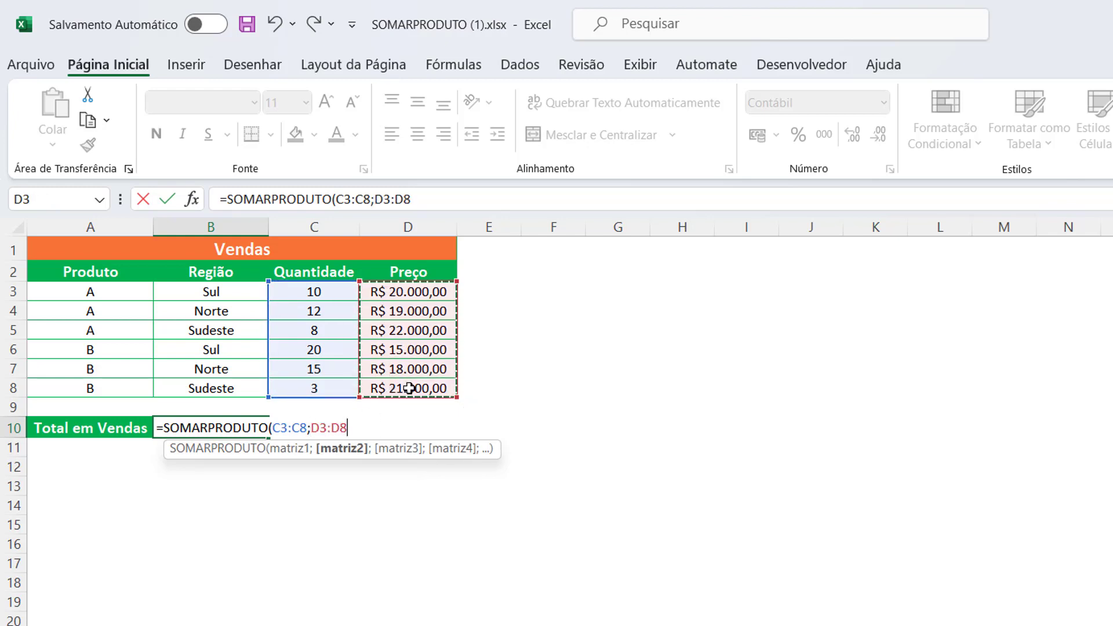
type(")")
key("Return")
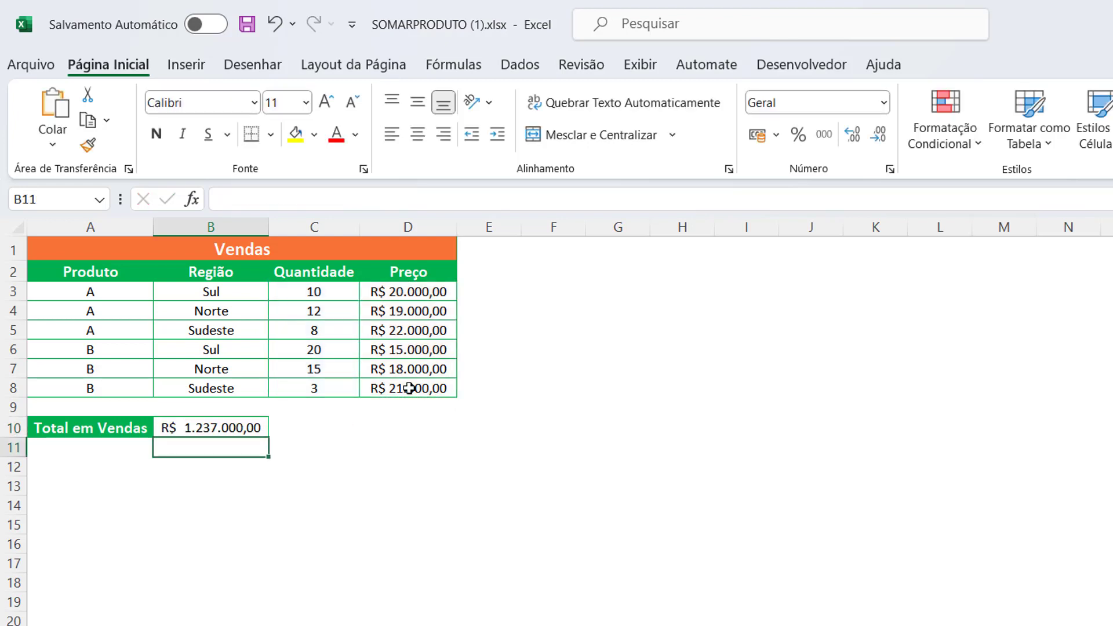
Center the Vendas title vertically, highlight table A2:D8, and point out criteria Produto A and Região Sul.
left_click(229, 427)
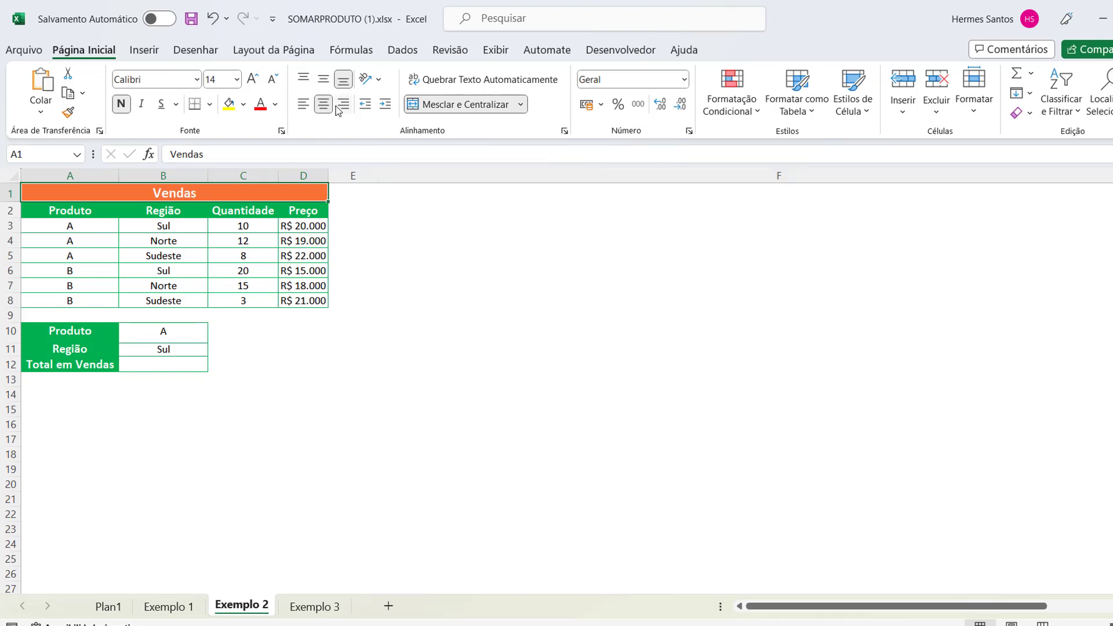
left_click(324, 80)
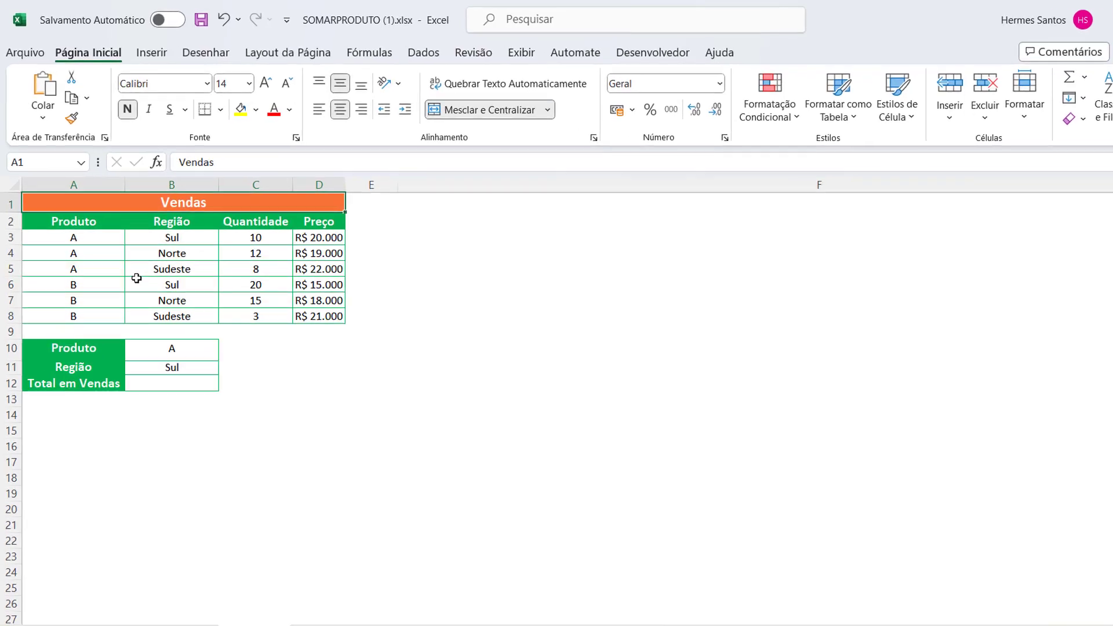
left_click_drag(67, 210, 218, 238)
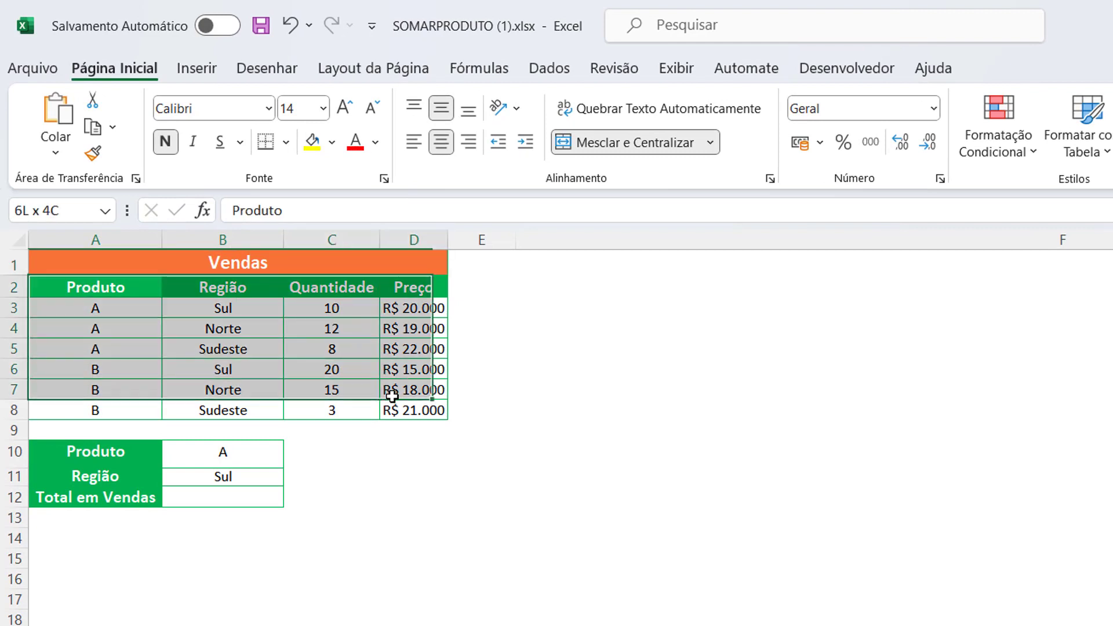
left_click_drag(297, 324, 405, 409)
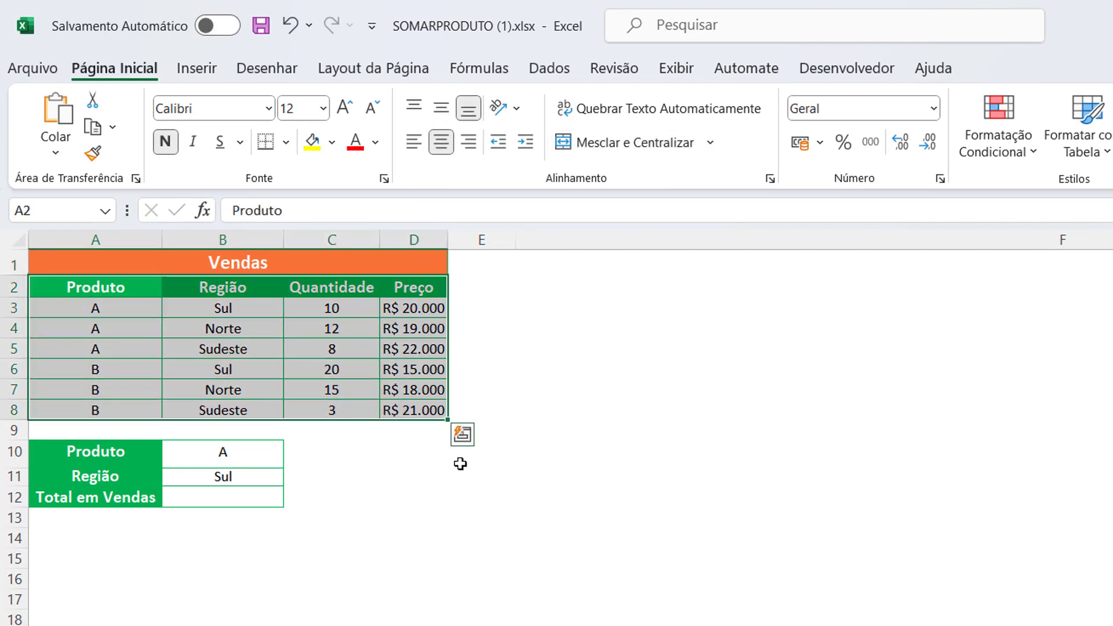
left_click(341, 478)
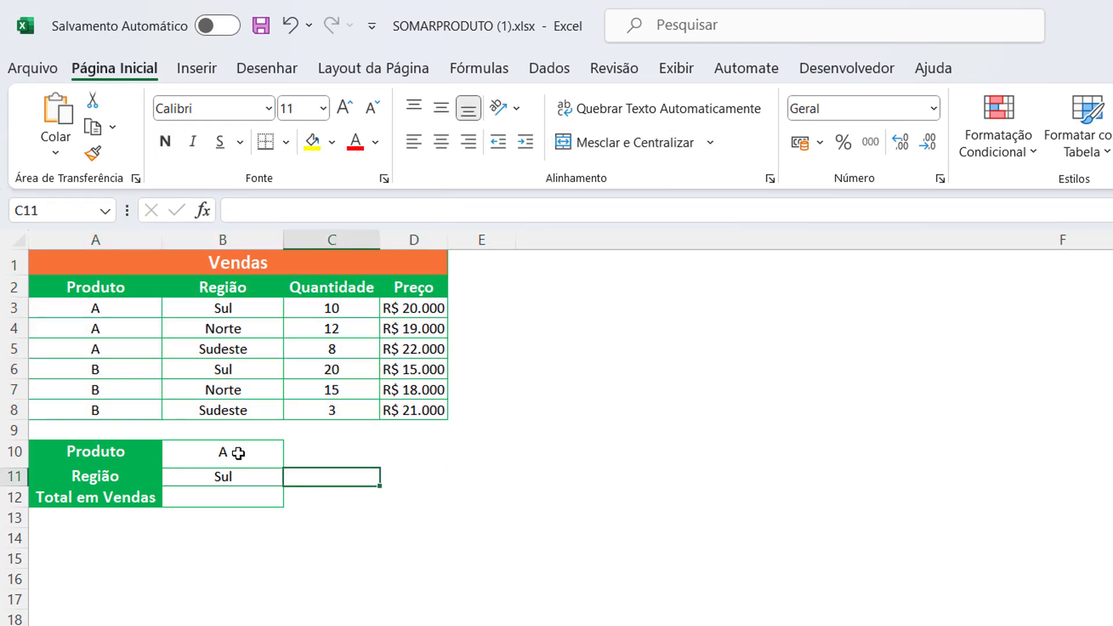
left_click(249, 451)
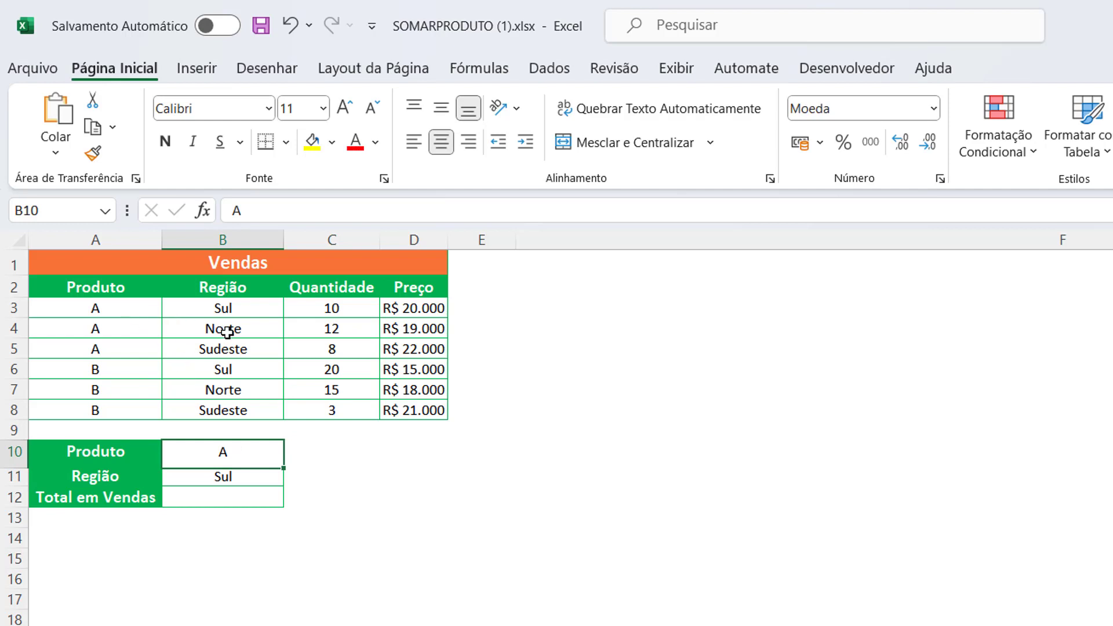
left_click(220, 479)
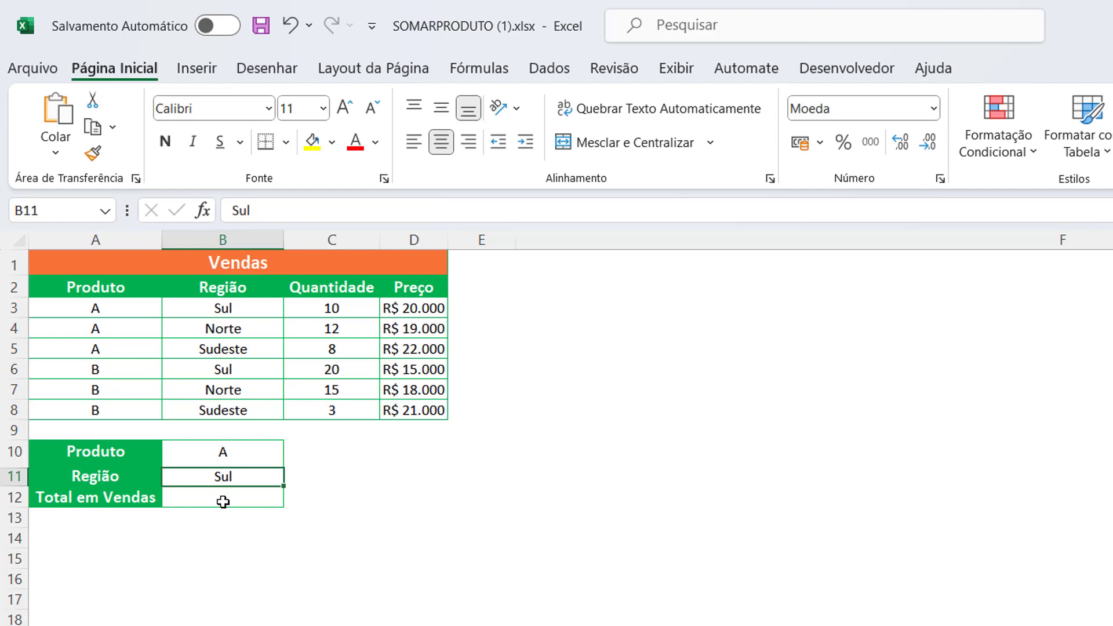
Start B12's SOMARPRODUTO formula with the product test (A3:A8=B10).
double_click(223, 502)
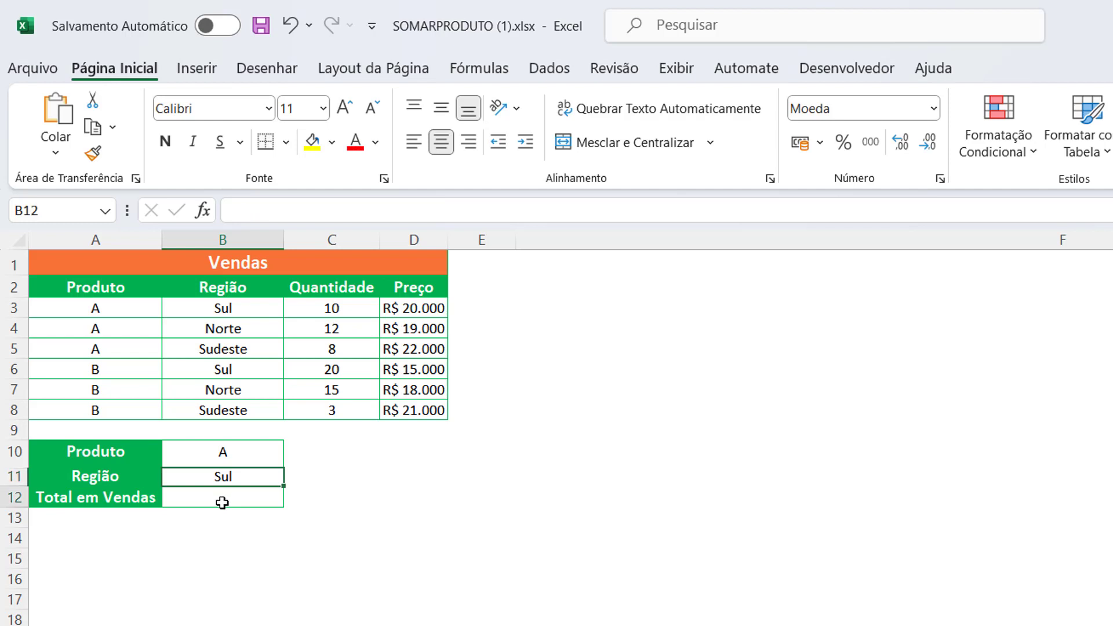
type("=")
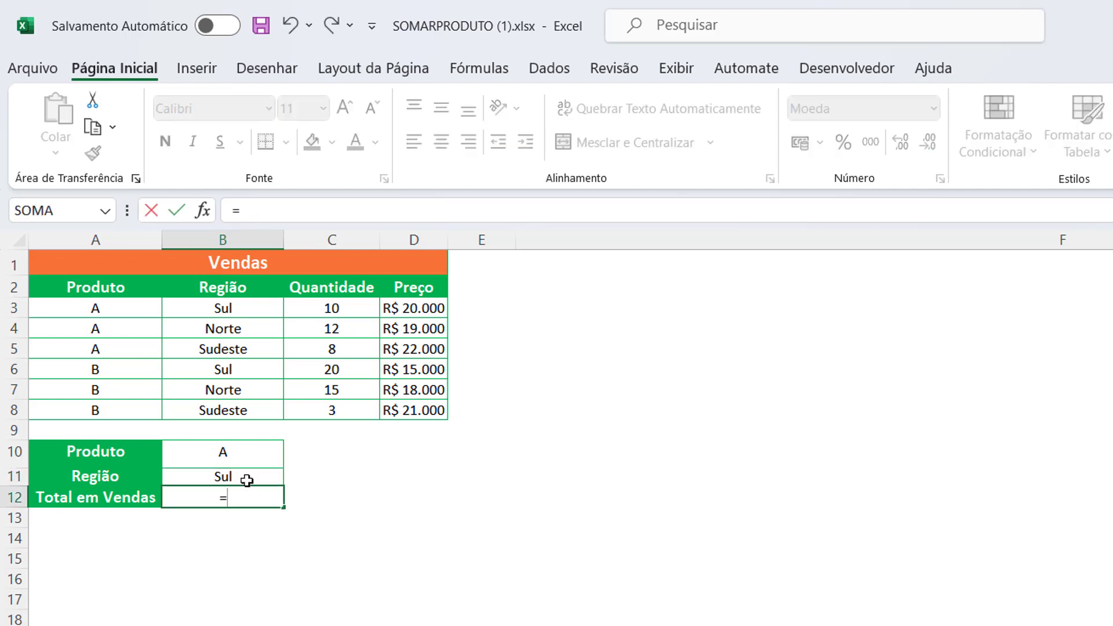
type("SOMAR")
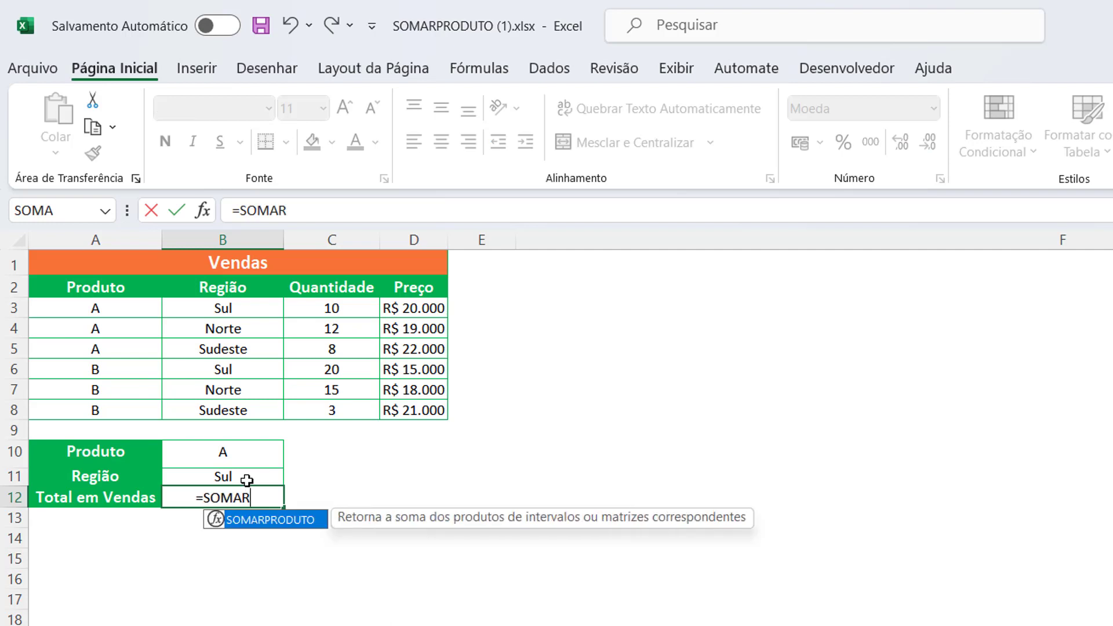
key("Tab")
type("(")
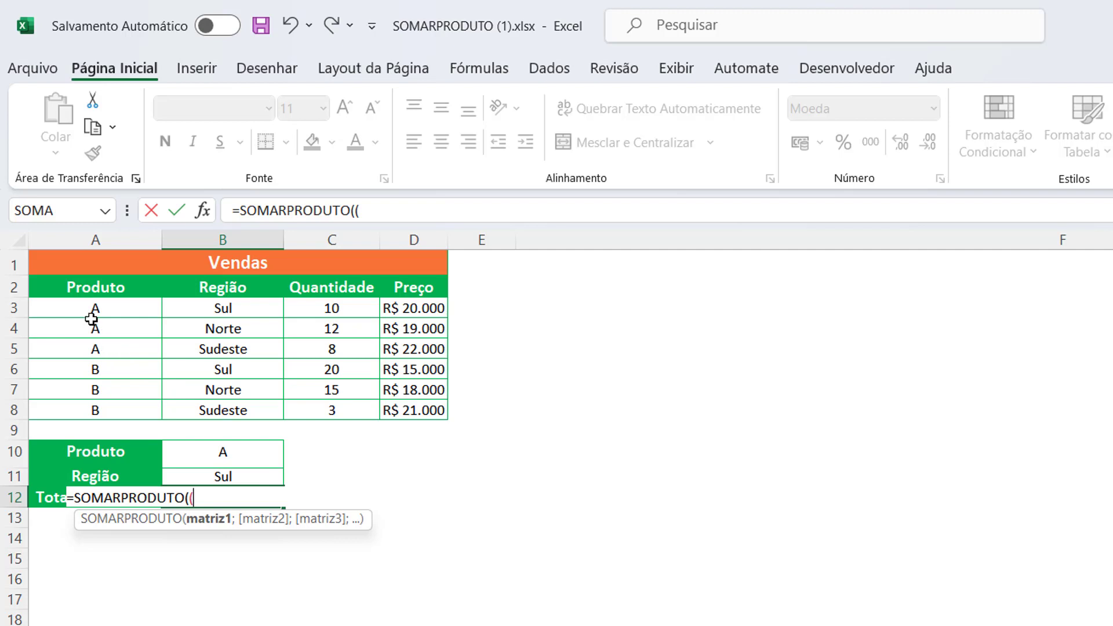
left_click_drag(92, 308, 108, 414)
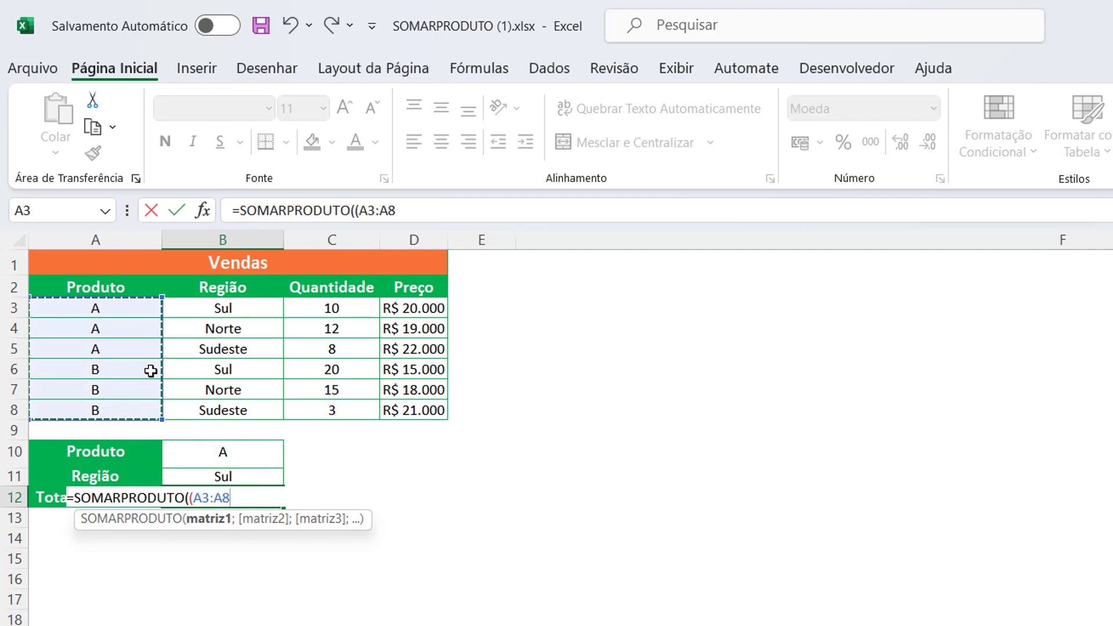
type("=")
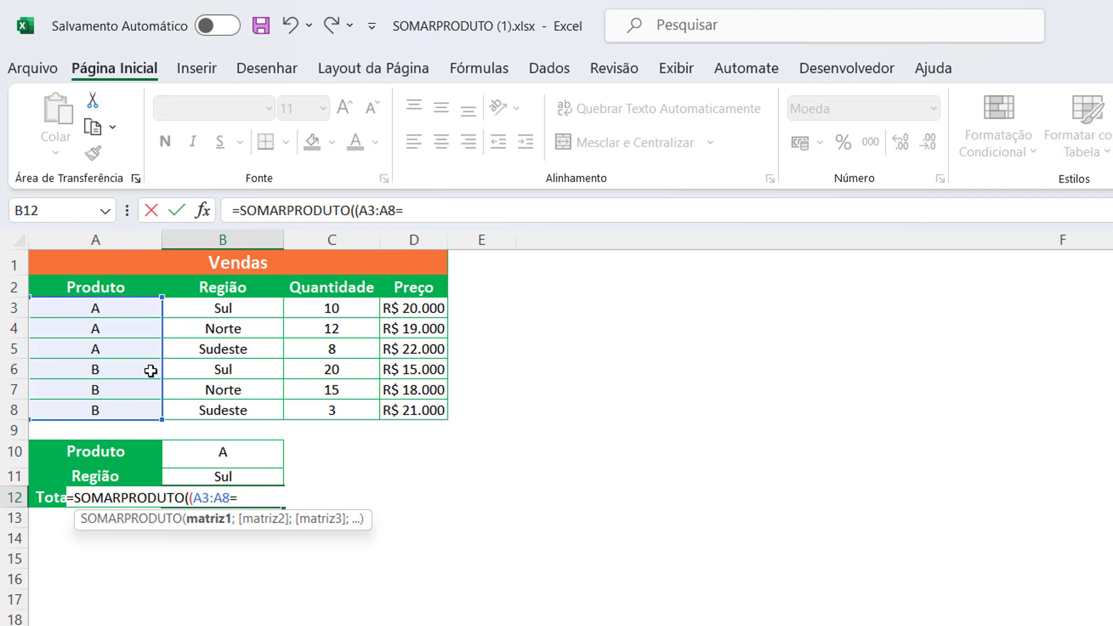
left_click(238, 458)
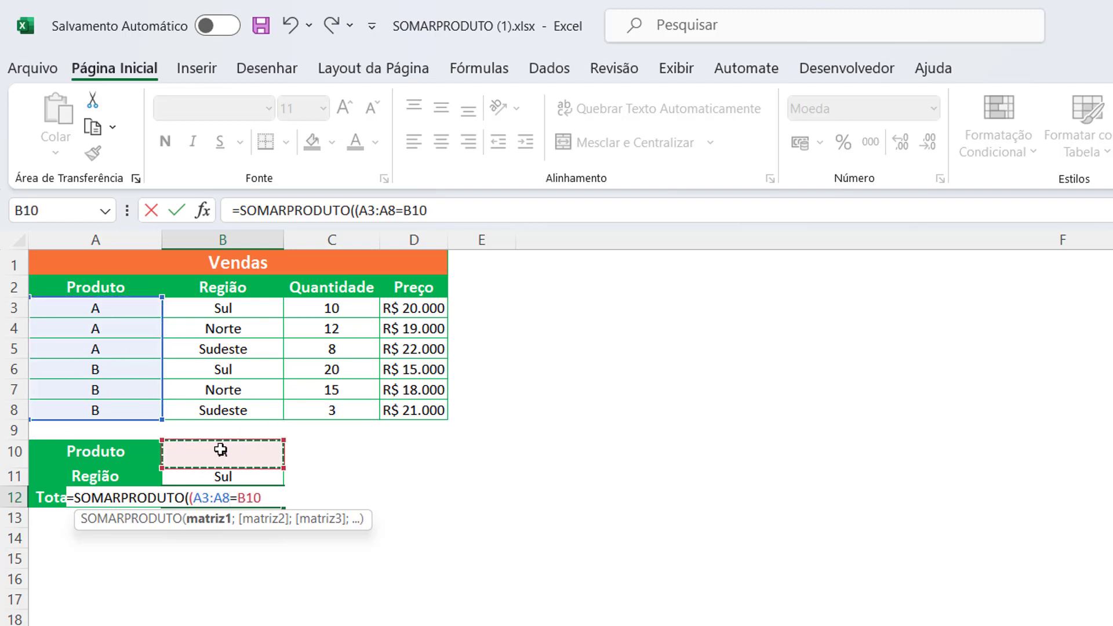
type(")")
type("*")
Add the region test (B3:B8=B11) and the D3:D8 prices, giving R$ 20.000,00.
left_click_drag(223, 308, 235, 410)
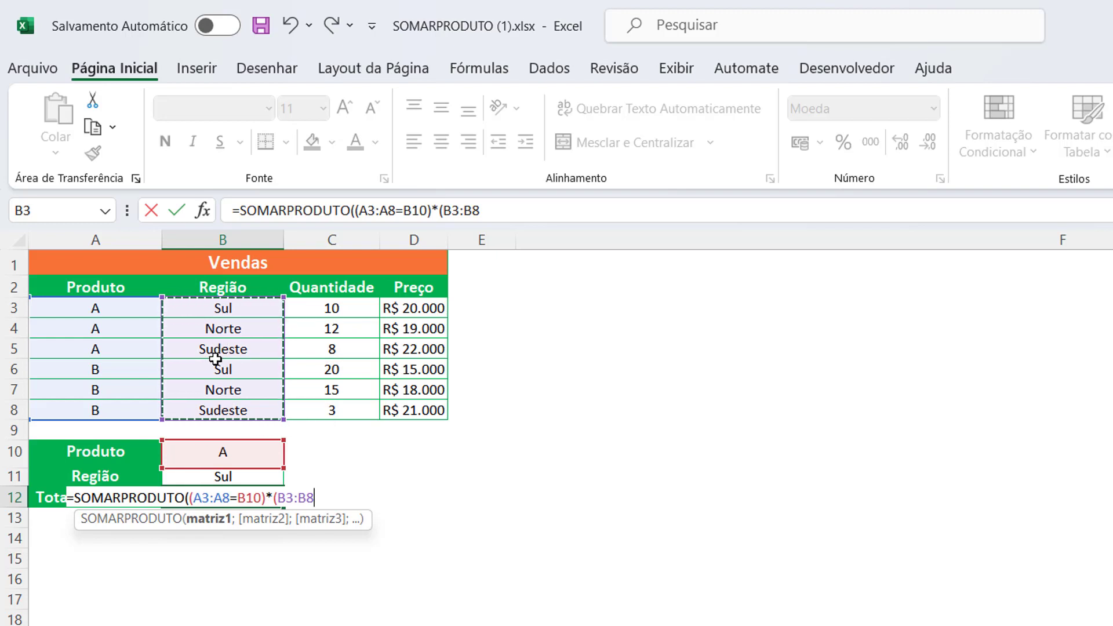
type("=")
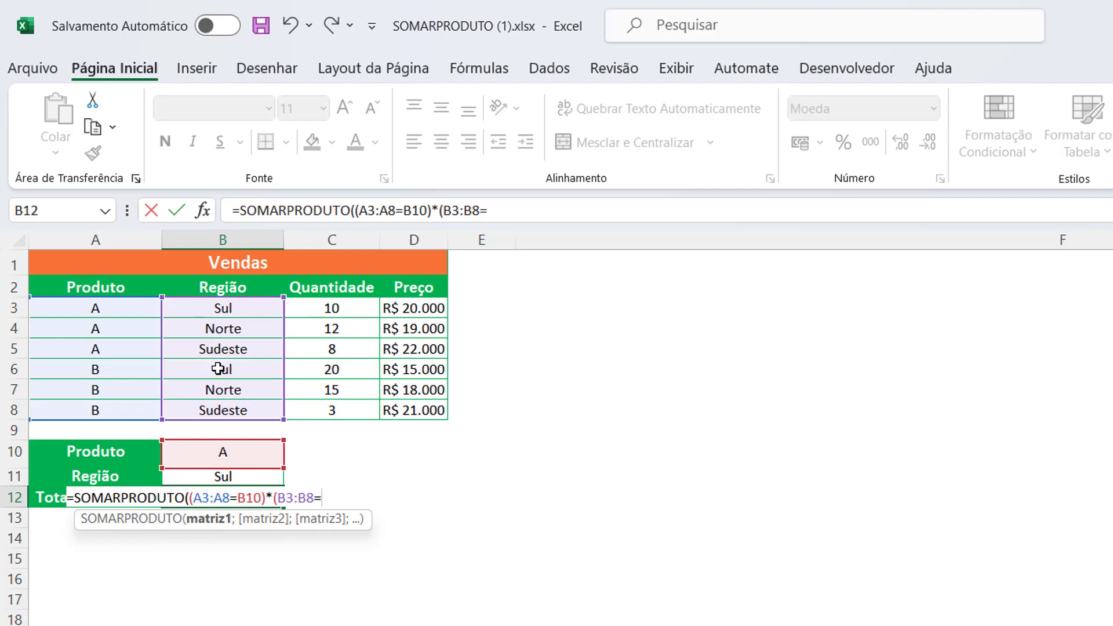
left_click(210, 477)
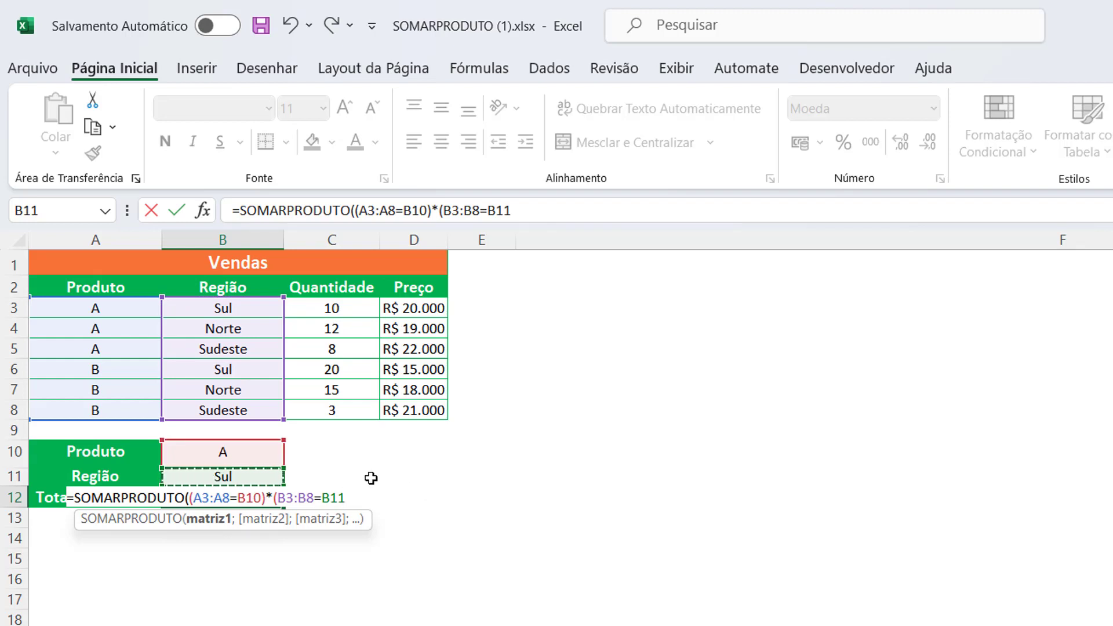
type(")*(")
left_click_drag(406, 309, 405, 407)
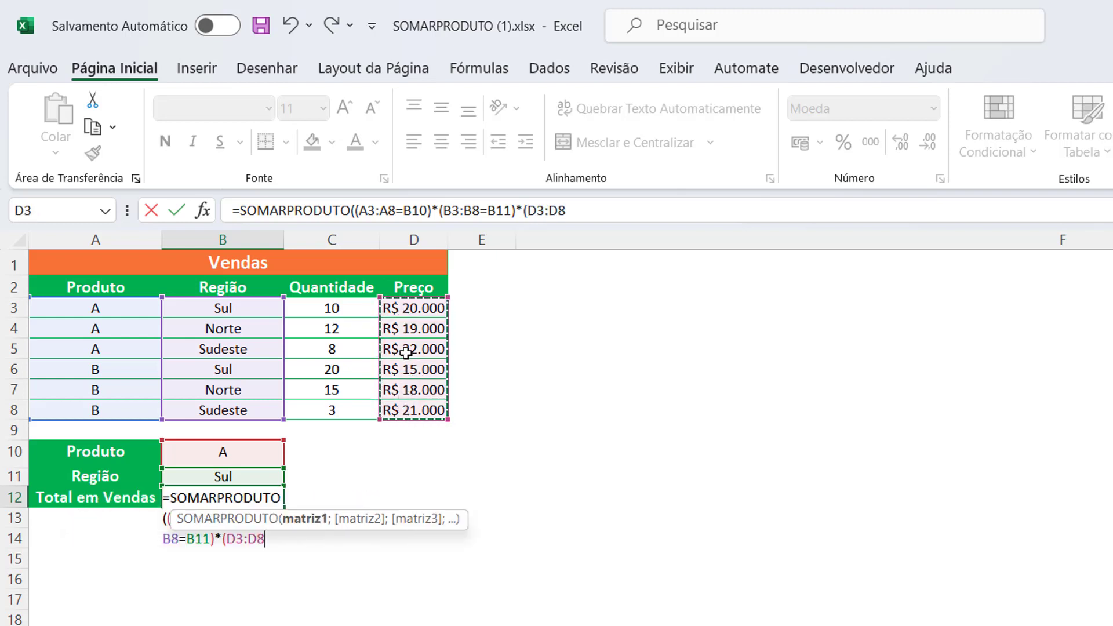
left_click(589, 212)
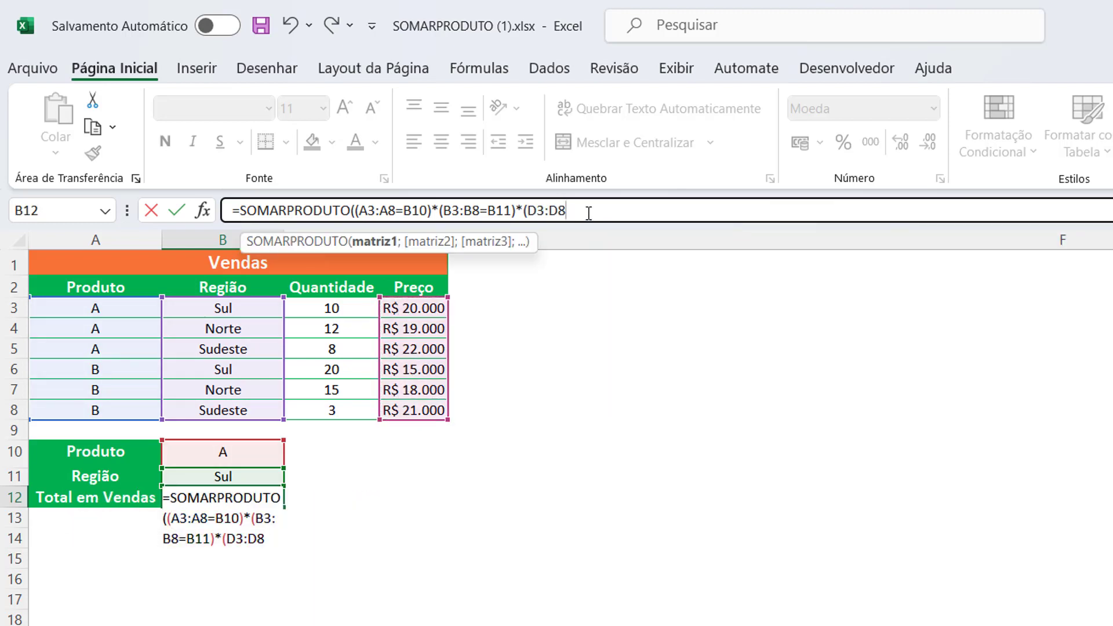
type(")")
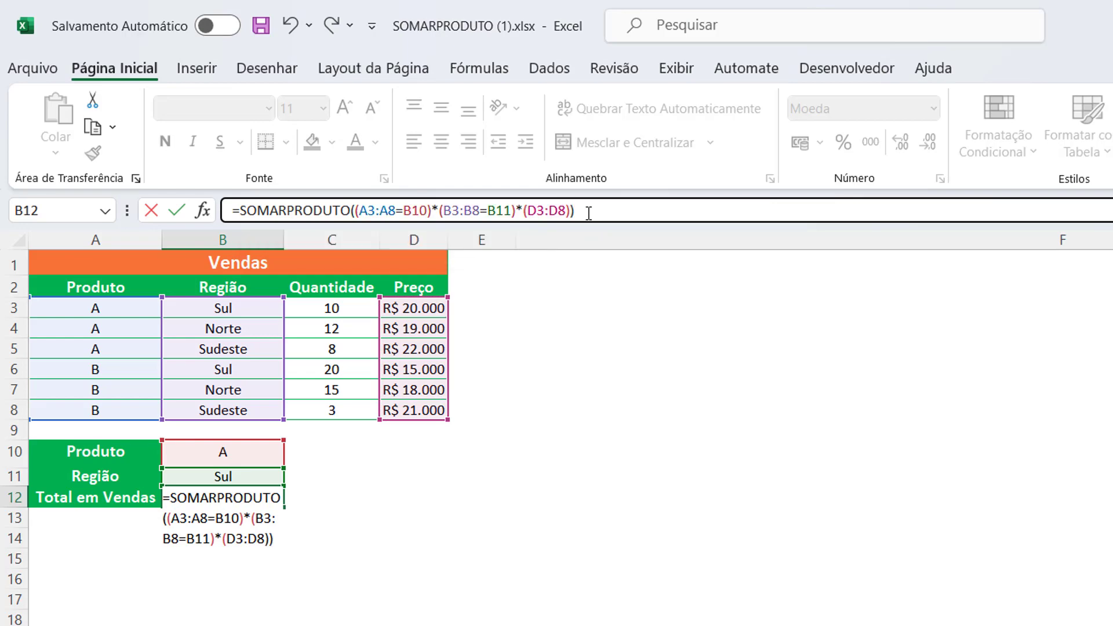
key("Return")
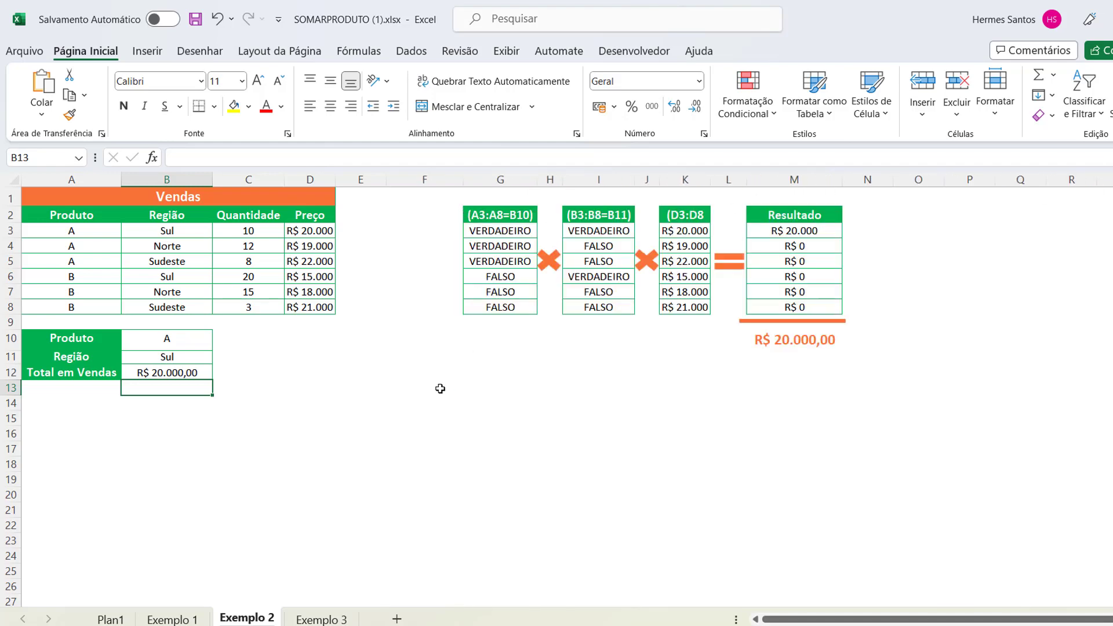
Inspect the row-3 helper formulas in G3, I3, K3 and the Resultado in M3.
key("Up")
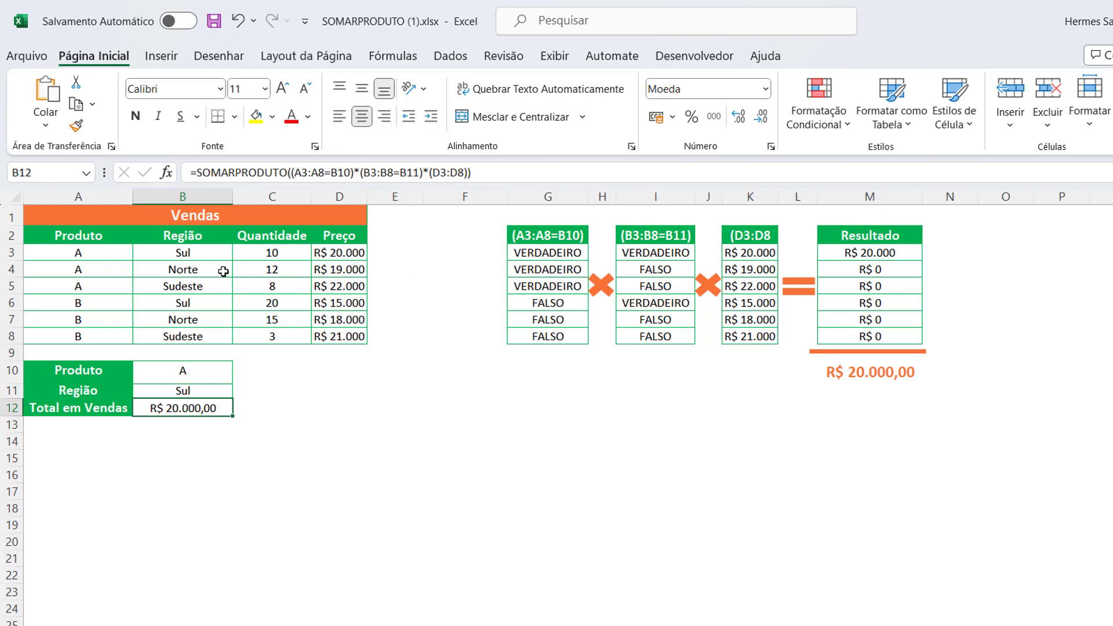
left_click(118, 255)
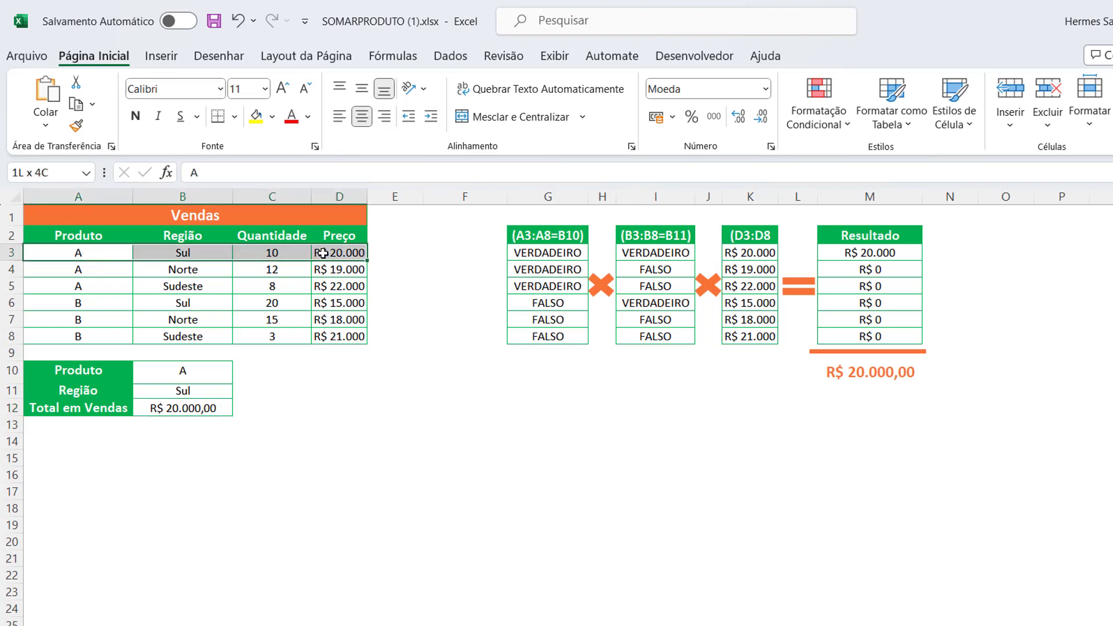
left_click_drag(118, 255, 328, 253)
left_click(579, 250)
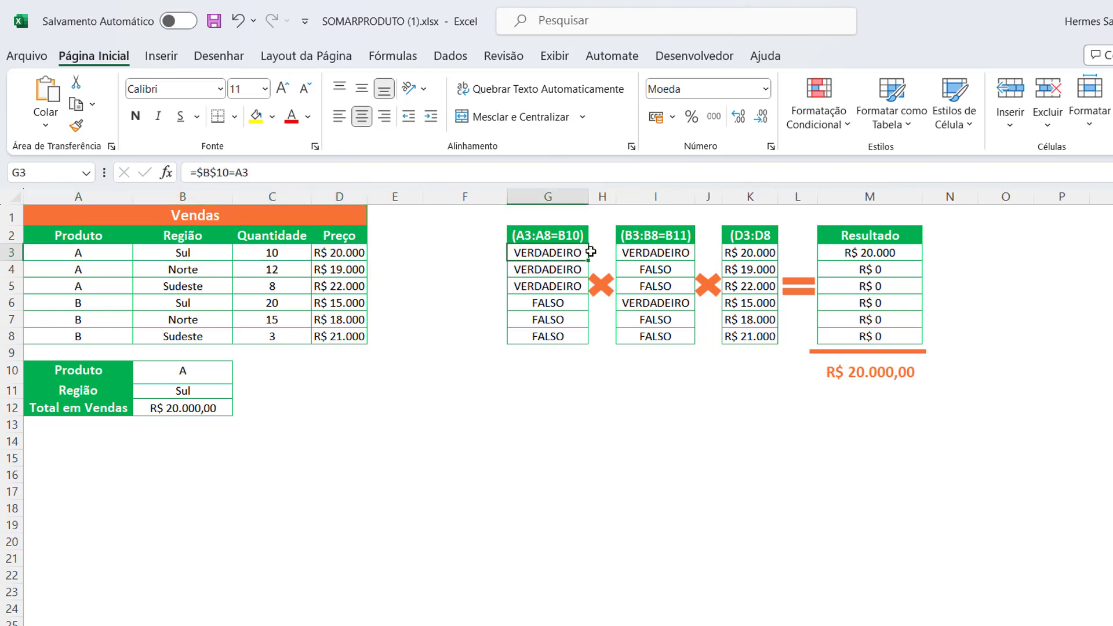
left_click(632, 253)
left_click(742, 254)
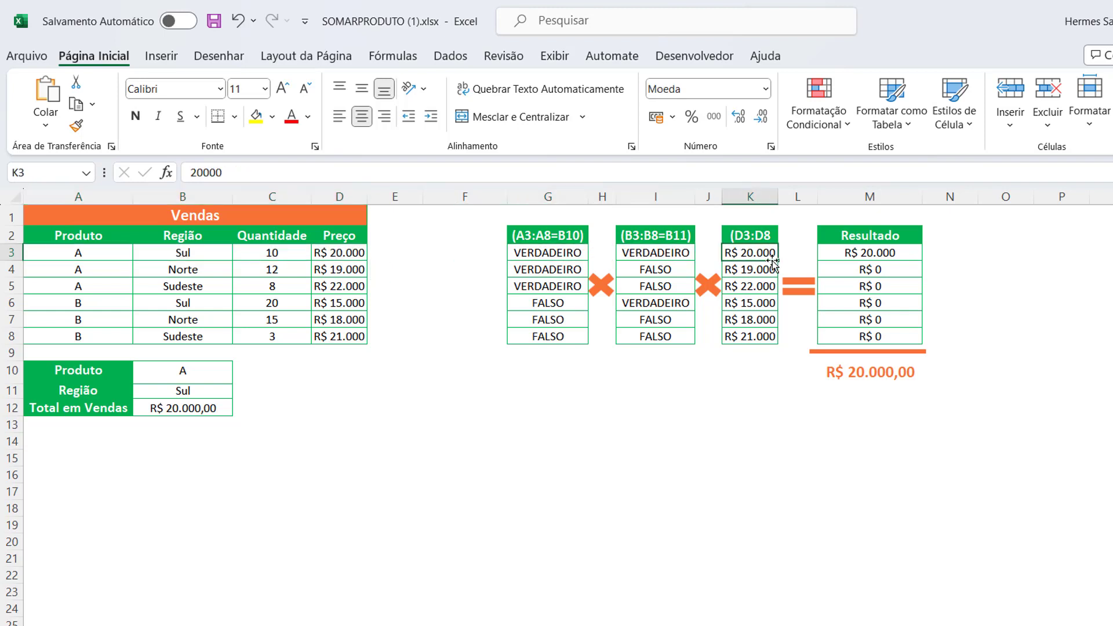
left_click(850, 250)
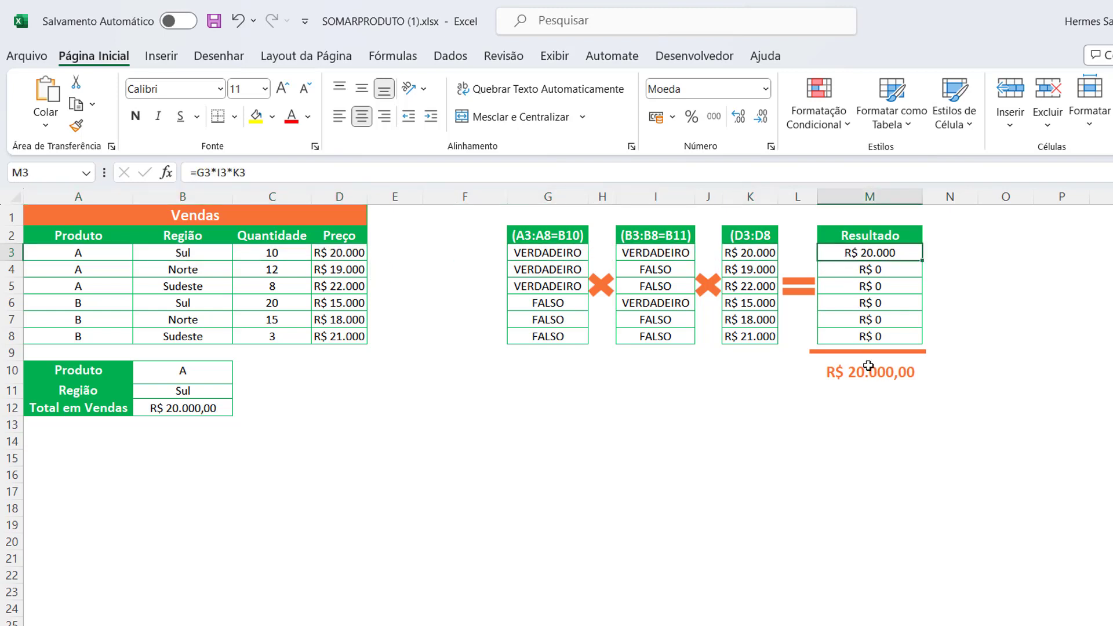
Change B4's region to Sul and check the row-4 product and region comparisons.
left_click(198, 268)
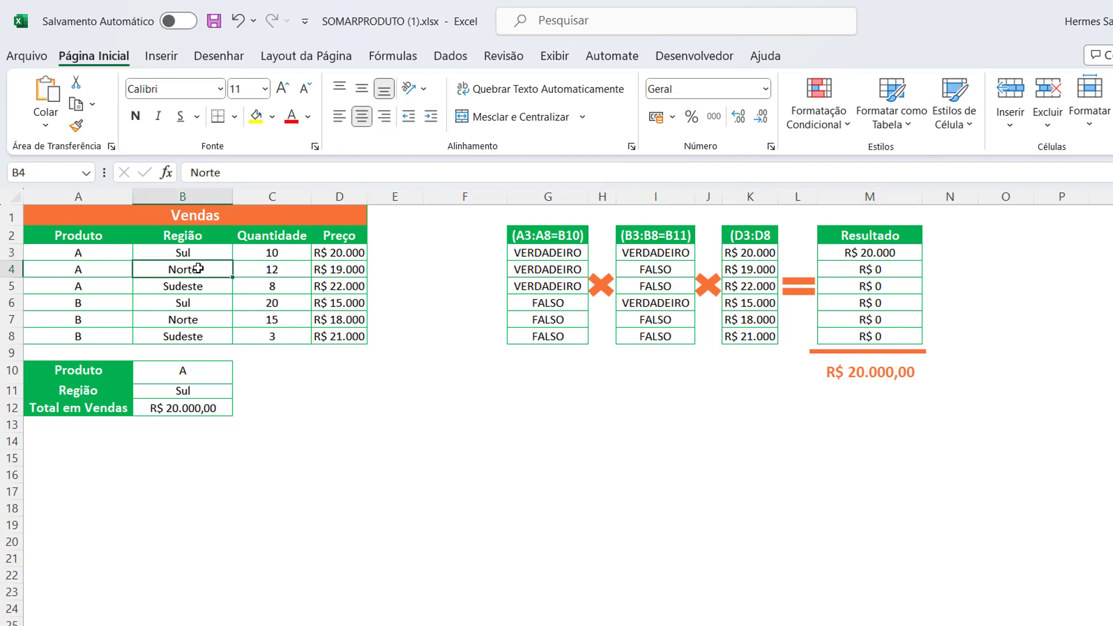
type("Sul")
key("Return")
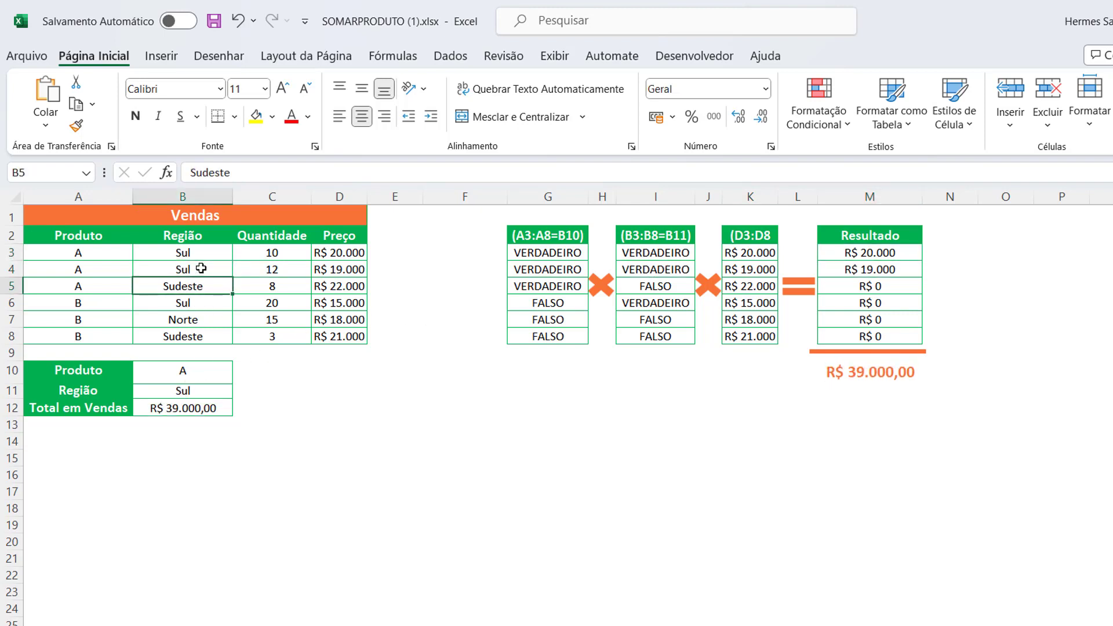
left_click(561, 265)
left_click(650, 270)
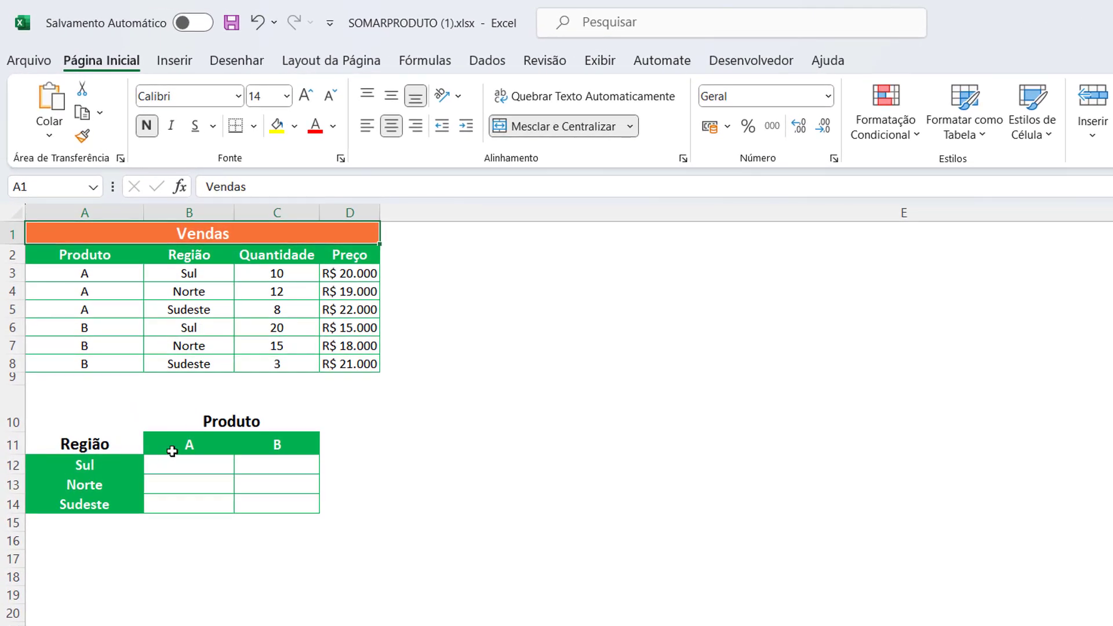
Point out the sales table, products A and B, and regions Sul and Norte in the summary grid.
left_click_drag(86, 256, 366, 364)
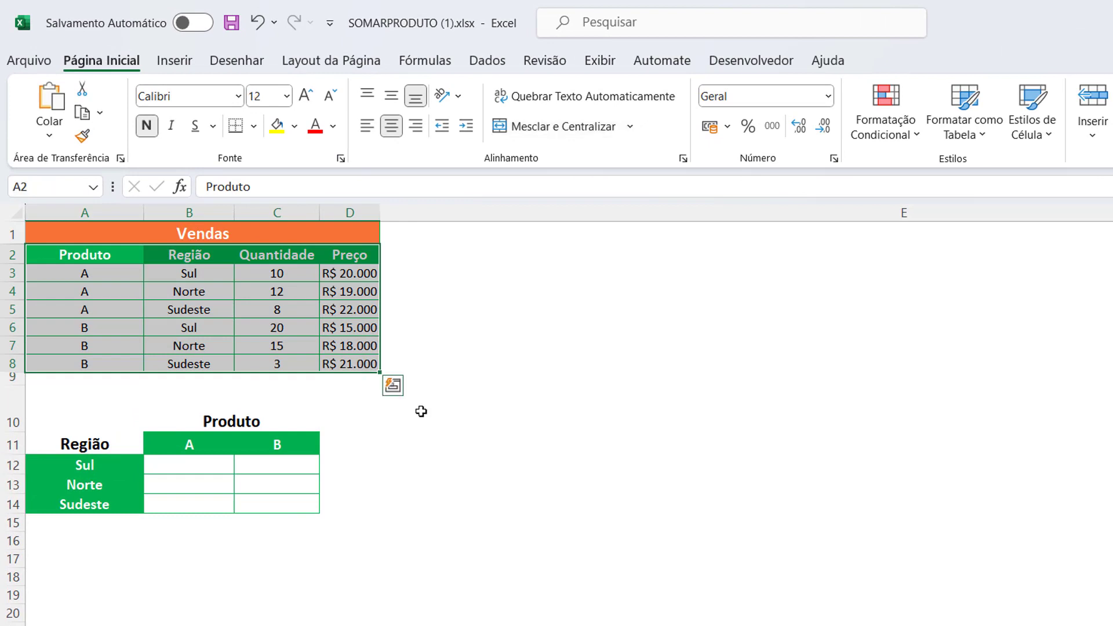
left_click(421, 411)
left_click(193, 445)
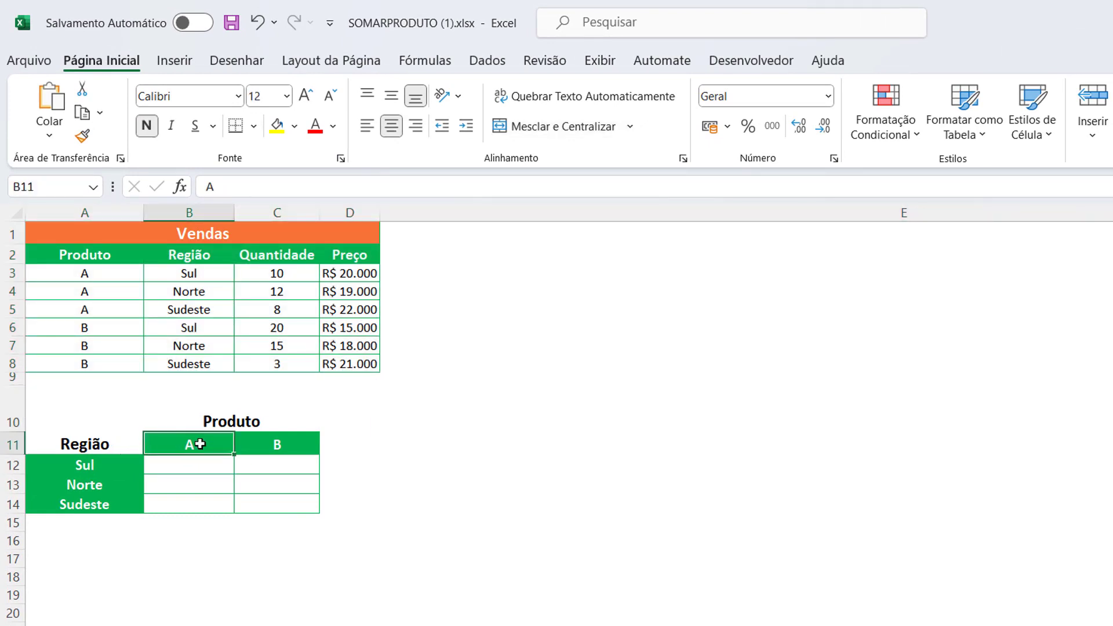
left_click(251, 442)
left_click(91, 467)
left_click(96, 485)
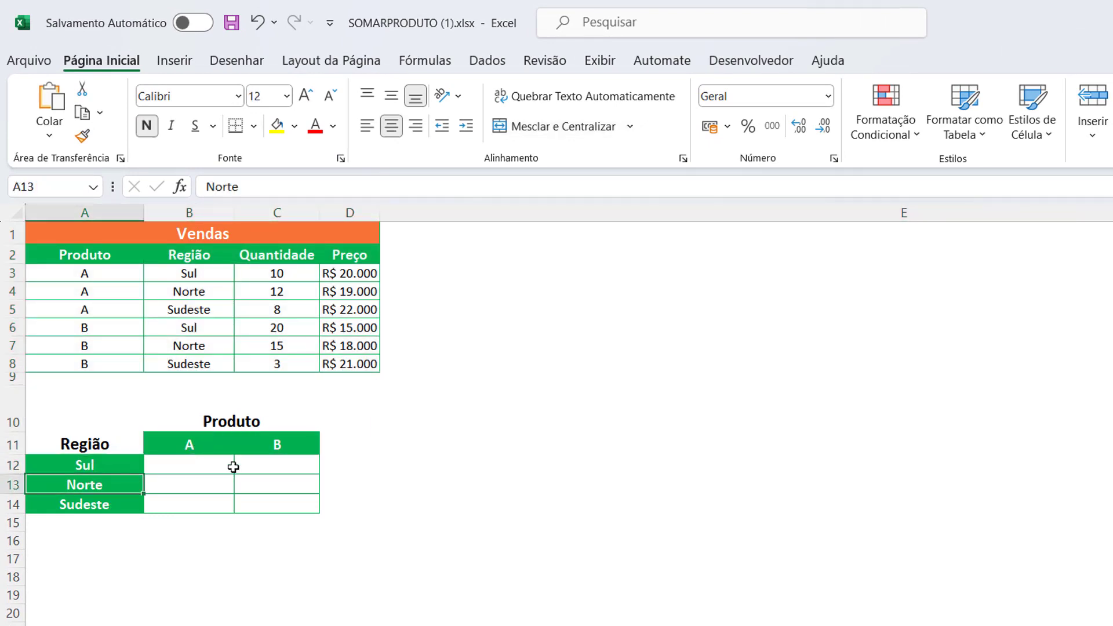
left_click(233, 467)
Start a SOMARPRODUTO formula in B12 with the product test (A3:A8=B11).
double_click(212, 467)
type("=")
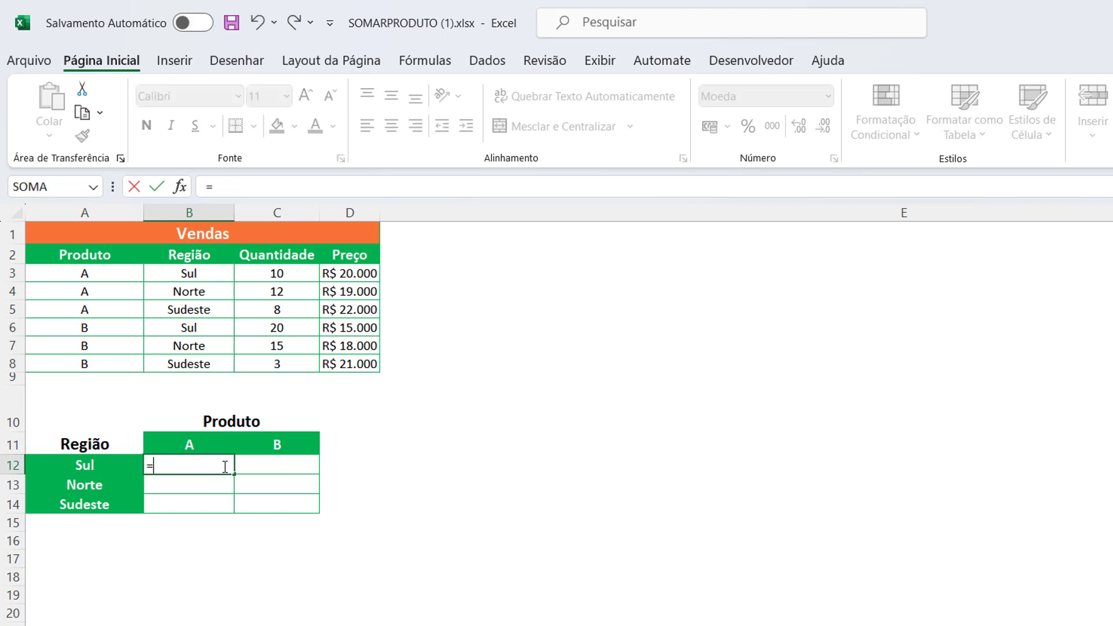
type("soma")
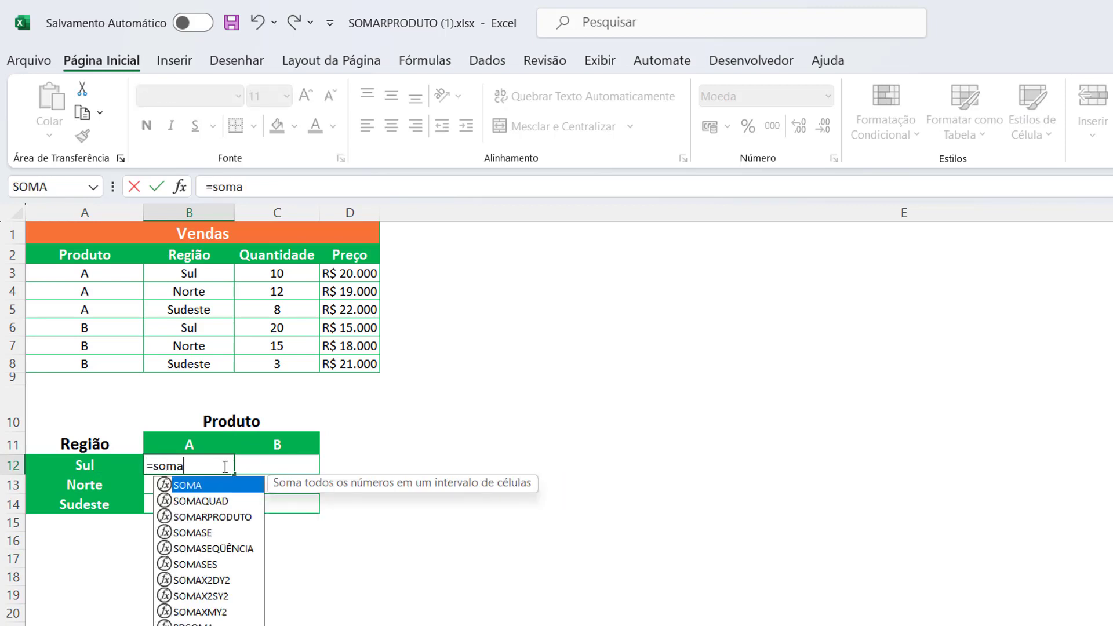
key("Down")
key("Down")
key("Tab")
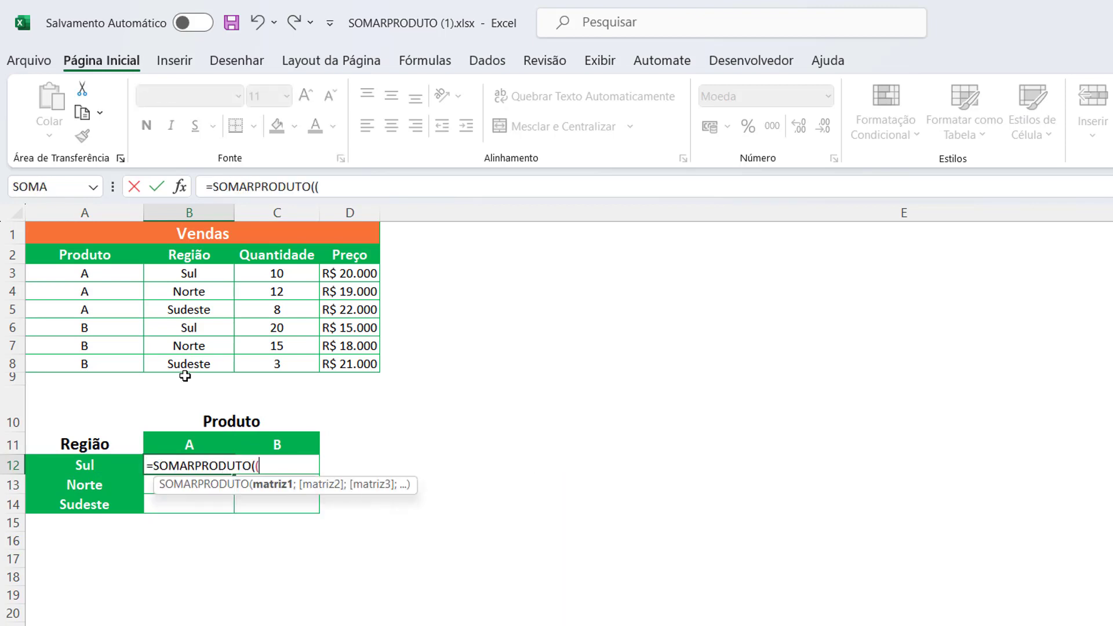
left_click_drag(84, 274, 84, 361)
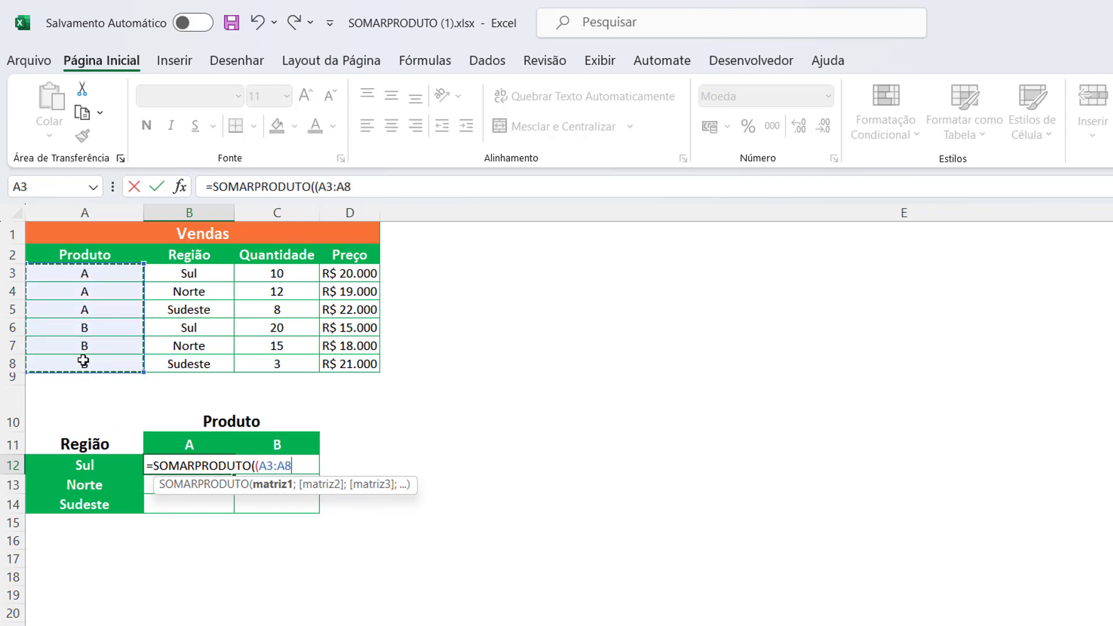
type("=")
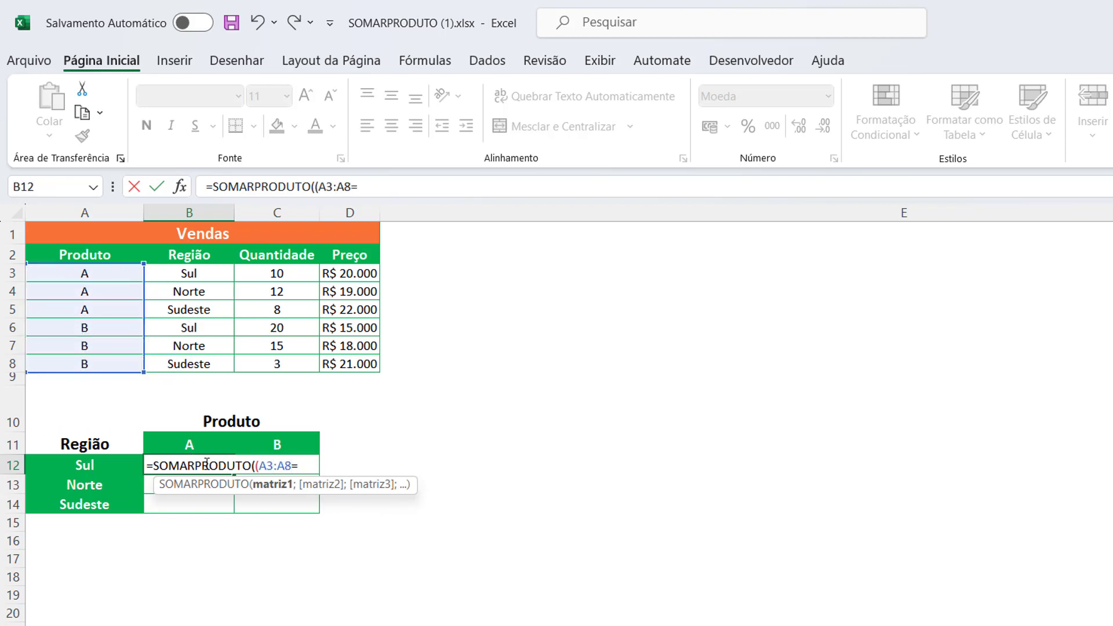
left_click(185, 443)
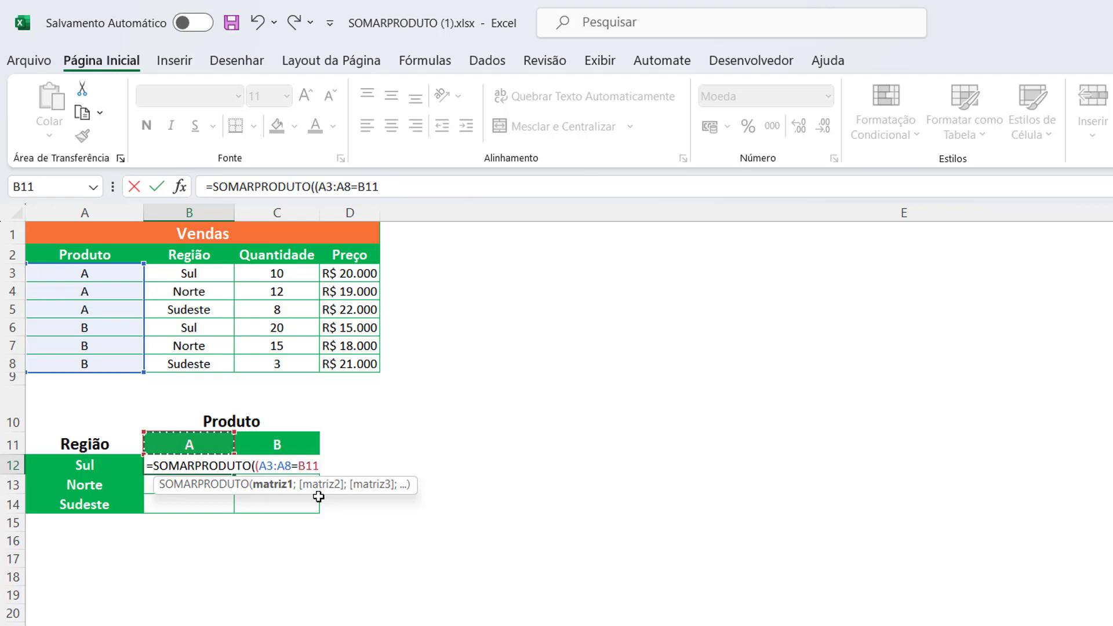
type(")*(")
Add the region test (B3:B8=A12) and the C3:C8 and D3:D8 ranges as factors.
left_click_drag(188, 273, 205, 365)
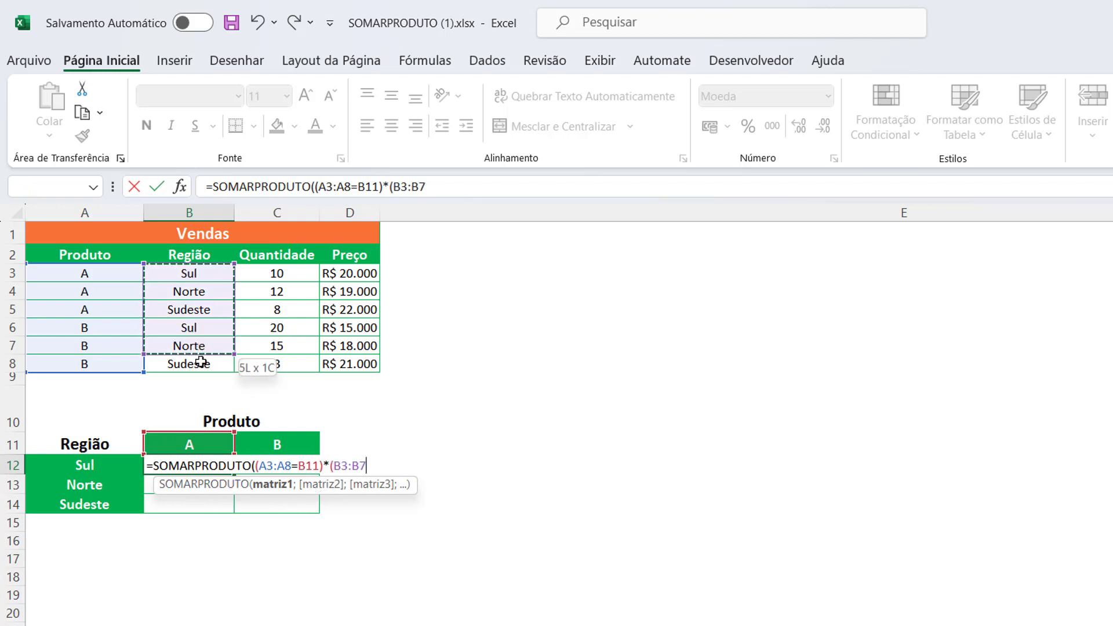
type("=")
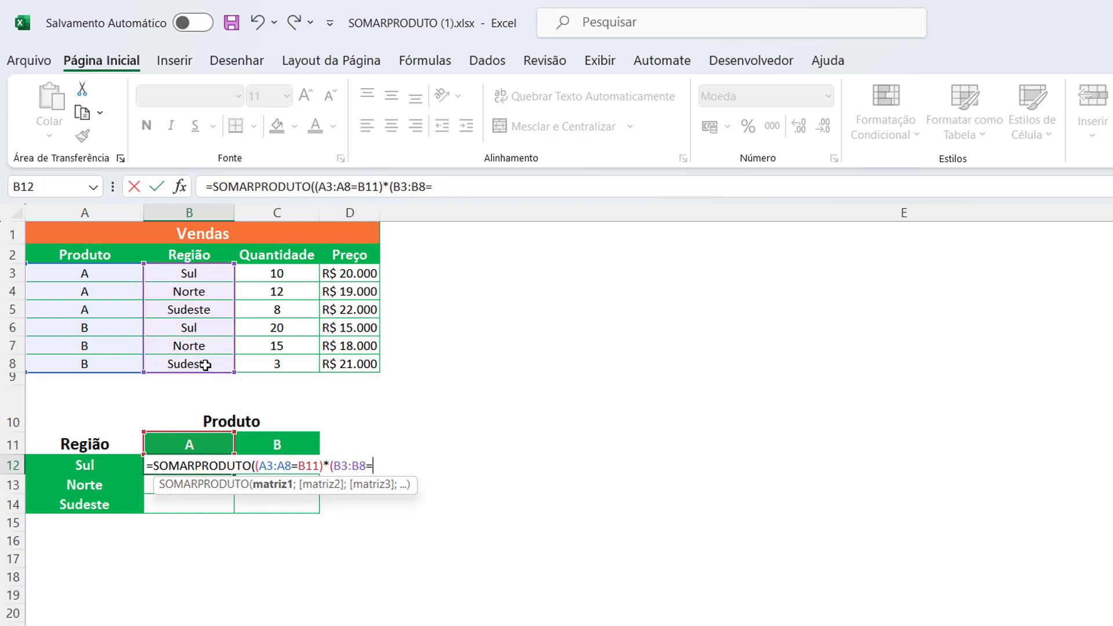
left_click(93, 470)
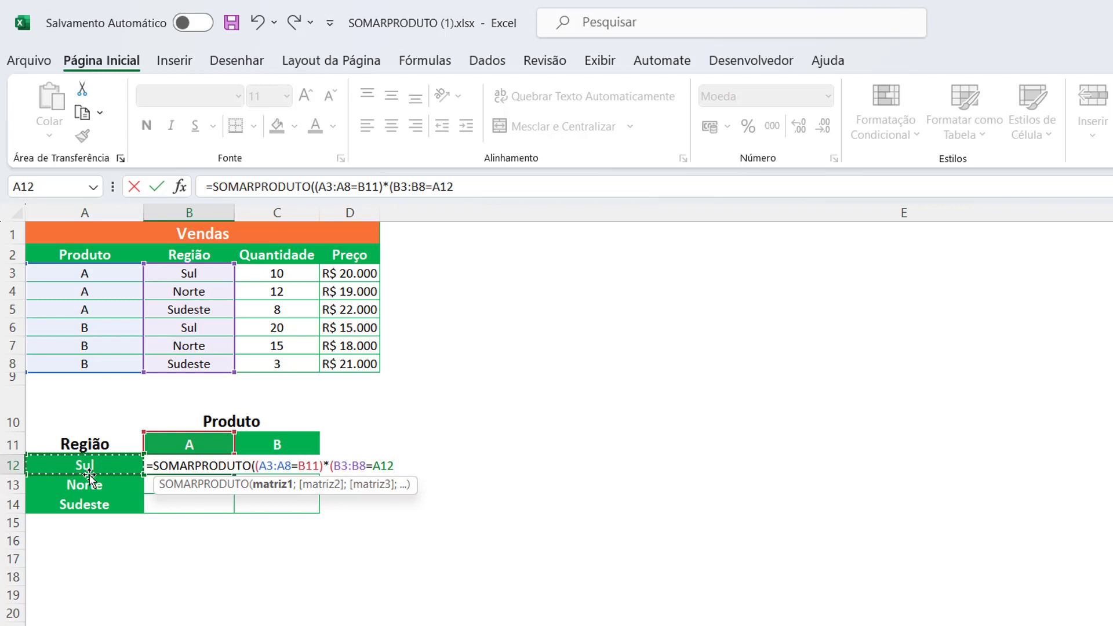
type(")*(")
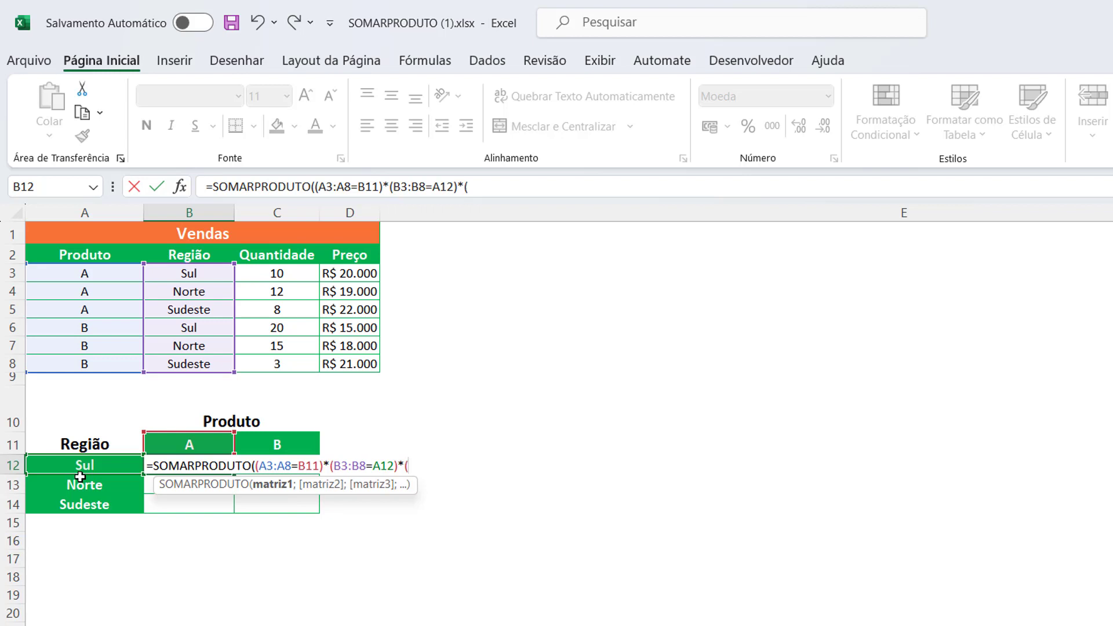
left_click_drag(277, 273, 271, 364)
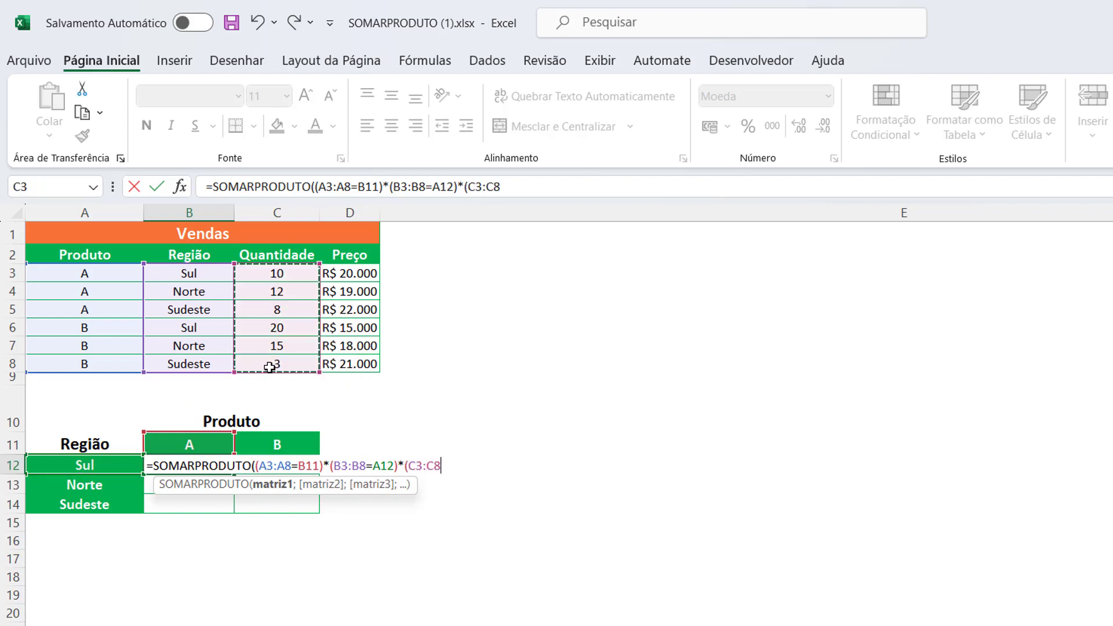
type(")*(")
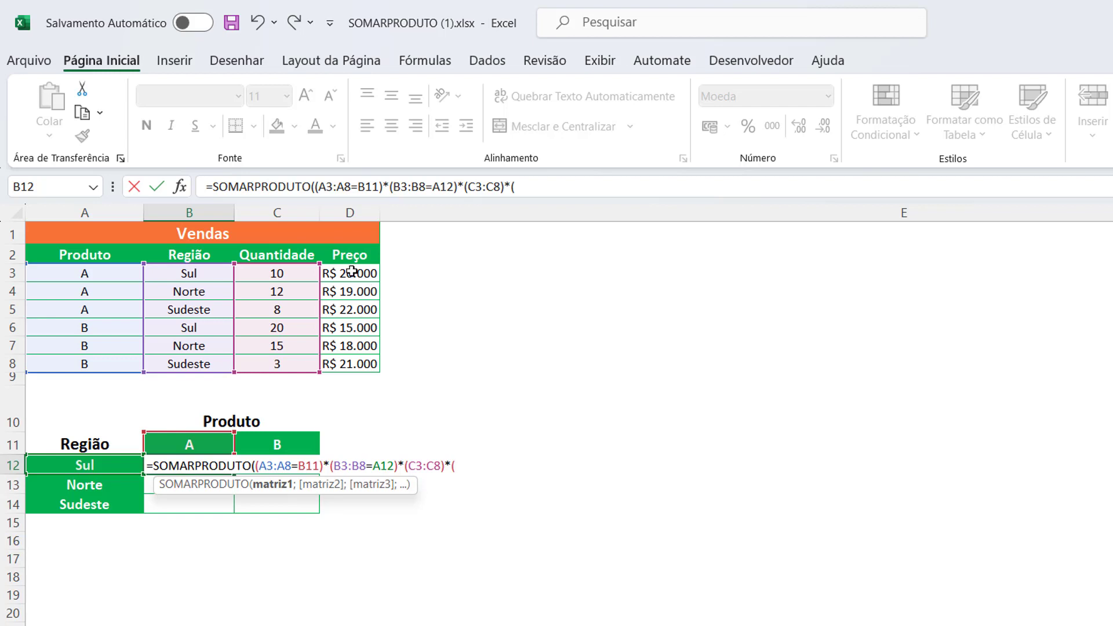
left_click_drag(351, 273, 348, 365)
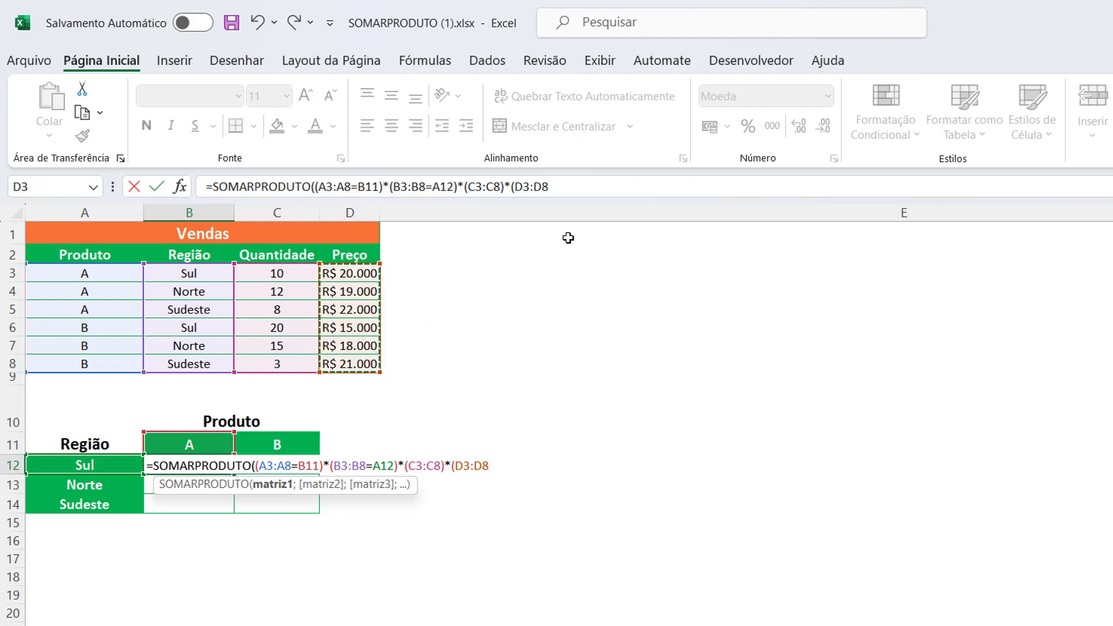
left_click(569, 192)
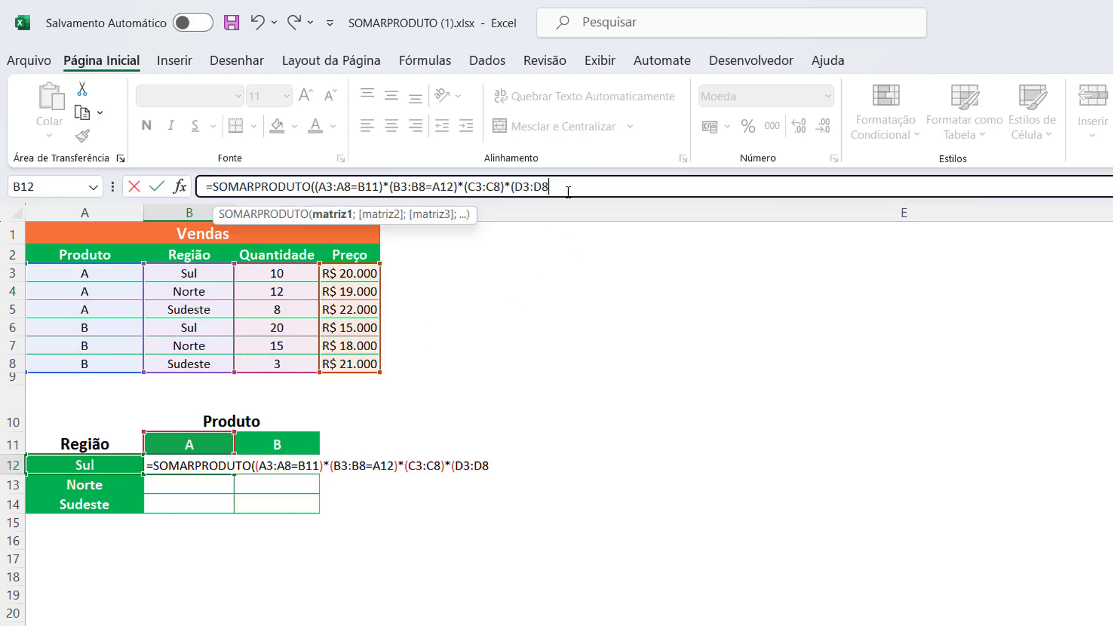
Close the formula and make ranges absolute: $A$3:$A$8, $B$3:$B$8, $C$3:$C$8, $D$3:$D$8.
type("))")
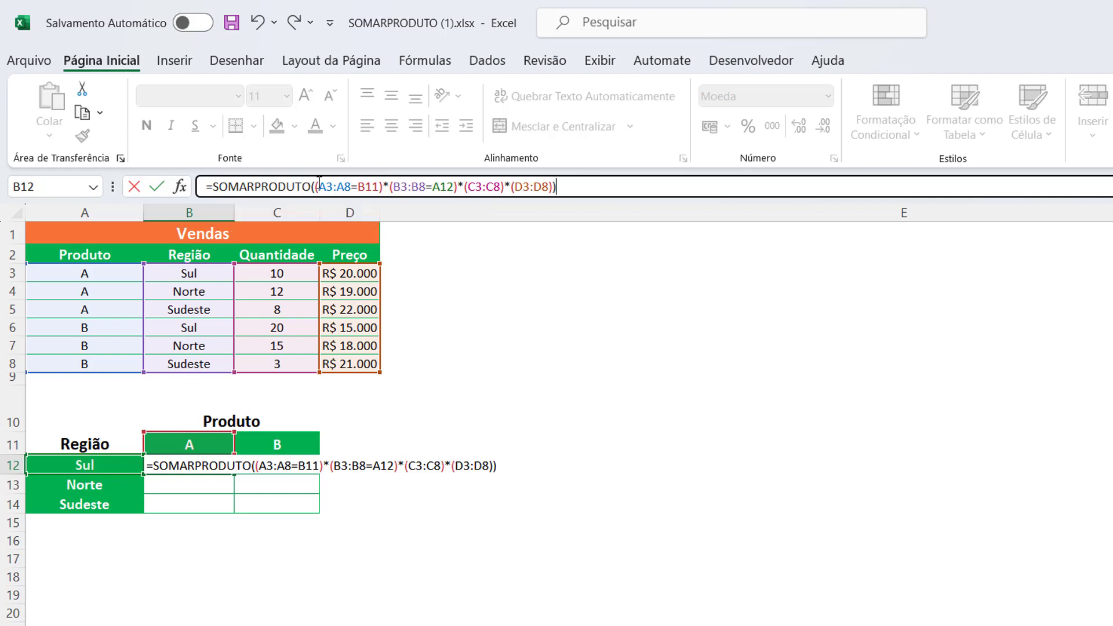
left_click(353, 187)
key("shift+Left")
key("shift+Left")
key("shift+Left")
key("shift+Left")
key("shift+Left")
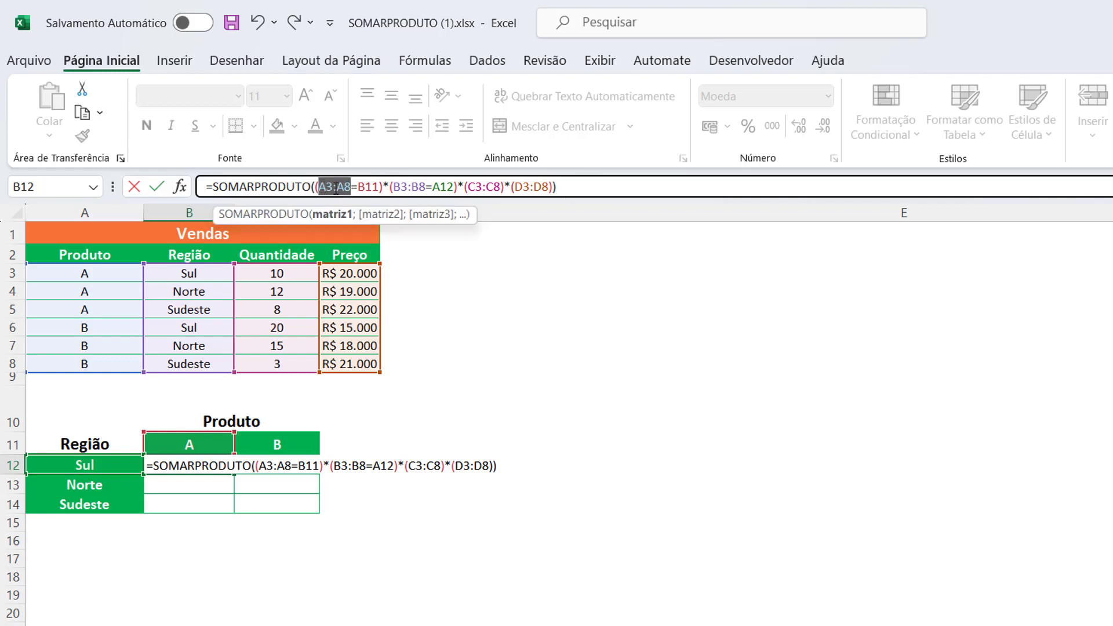
key("F4")
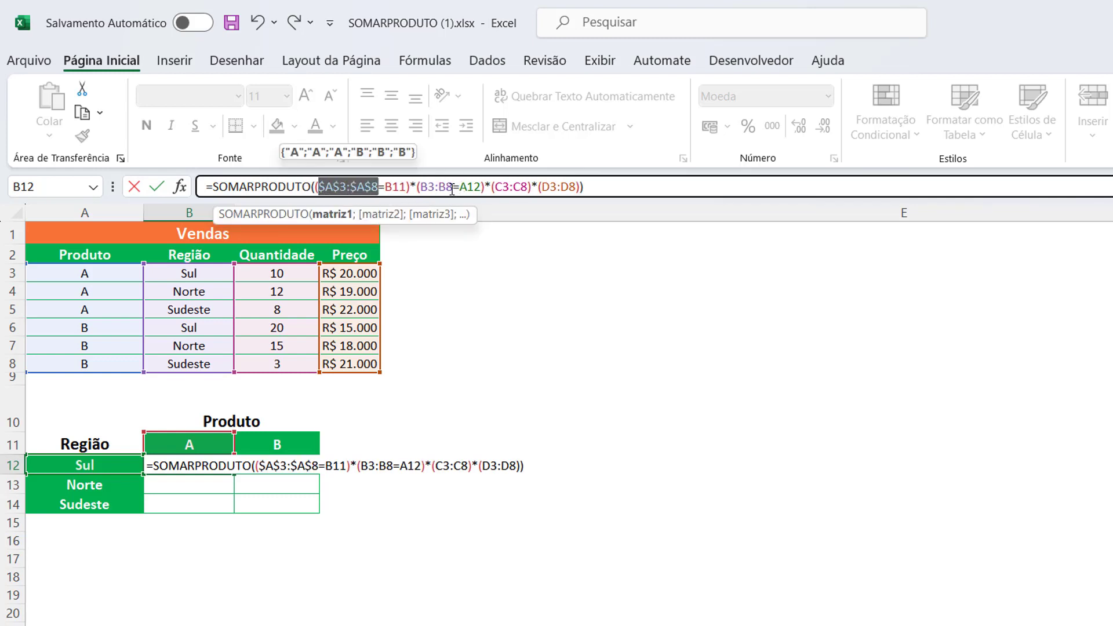
left_click(452, 187)
key("shift+Left")
key("shift+Left")
key("shift+Left")
key("shift+Left")
key("shift+Left")
key("F4")
left_click_drag(555, 187, 524, 193)
left_click(539, 187)
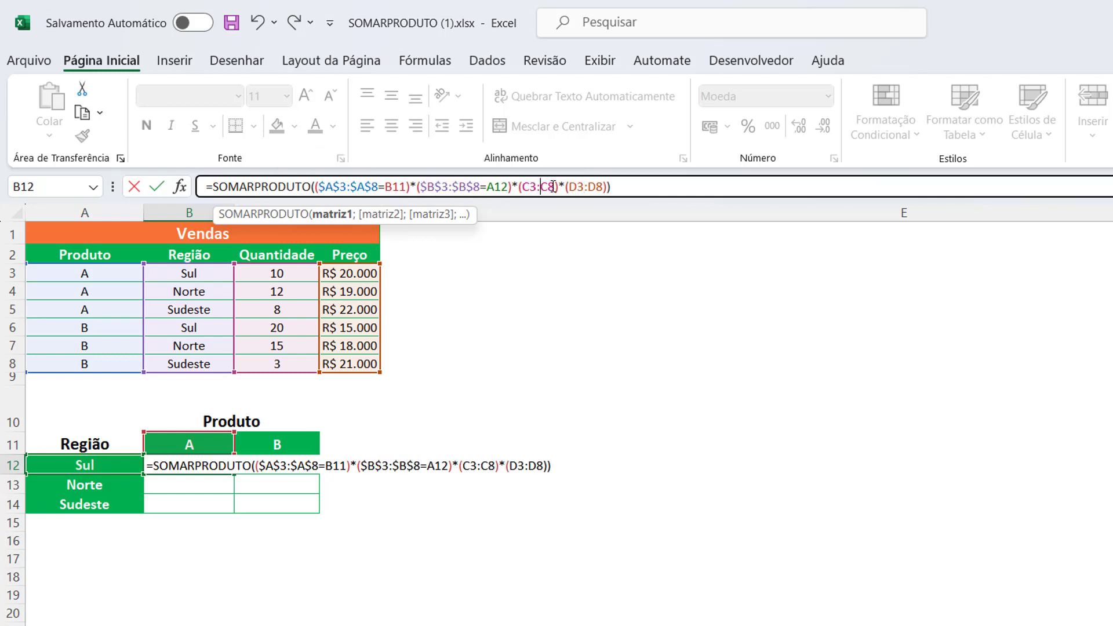
left_click_drag(555, 186, 522, 186)
key("F4")
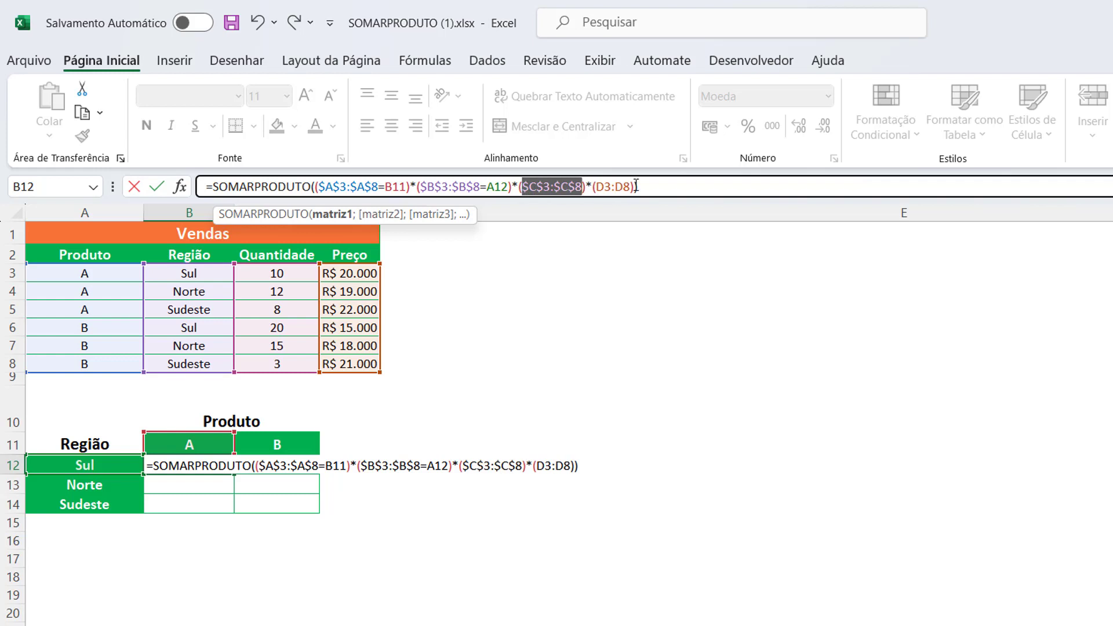
left_click_drag(631, 187, 600, 191)
key("F4")
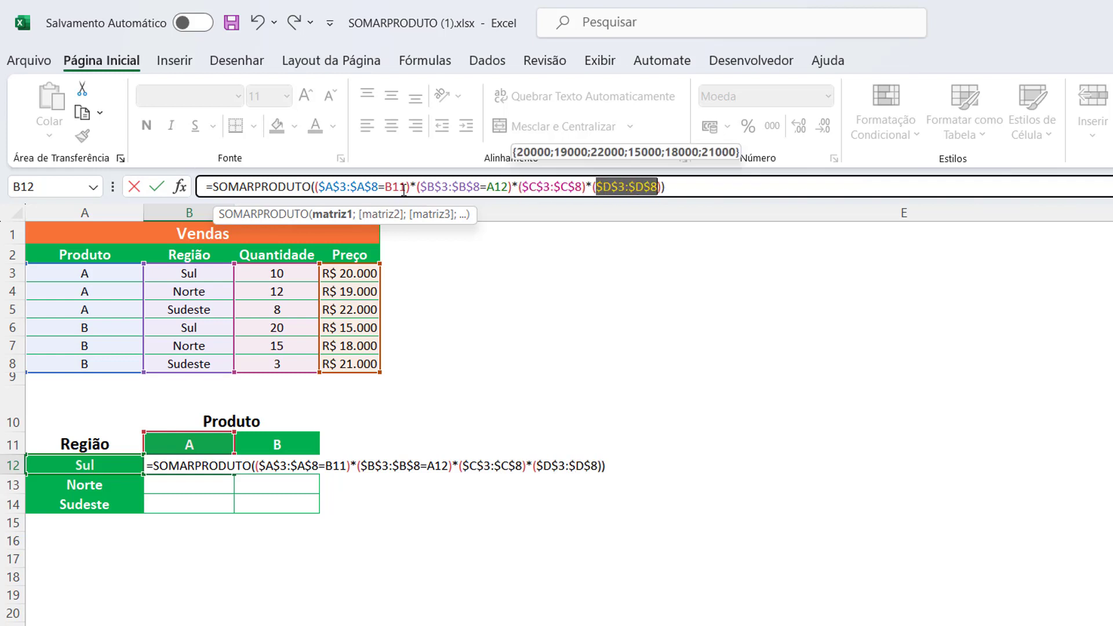
Change B11 to B$11 and A12 to $A12, committing the formula at R$ 200.000,00.
left_click_drag(409, 187, 385, 186)
left_click(404, 188)
key("F4")
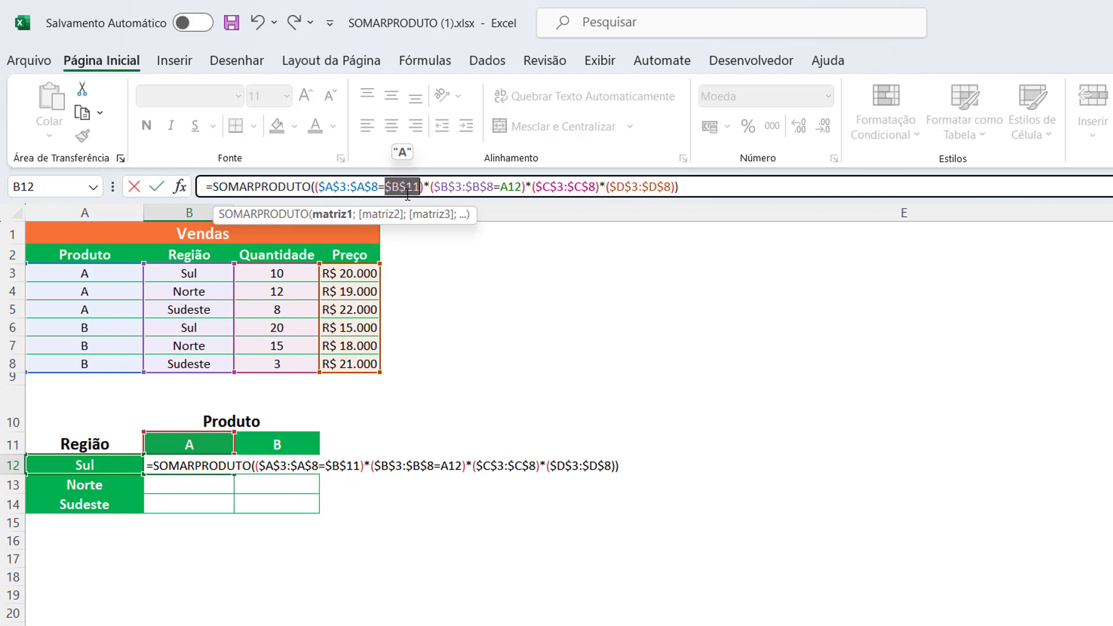
key("F4")
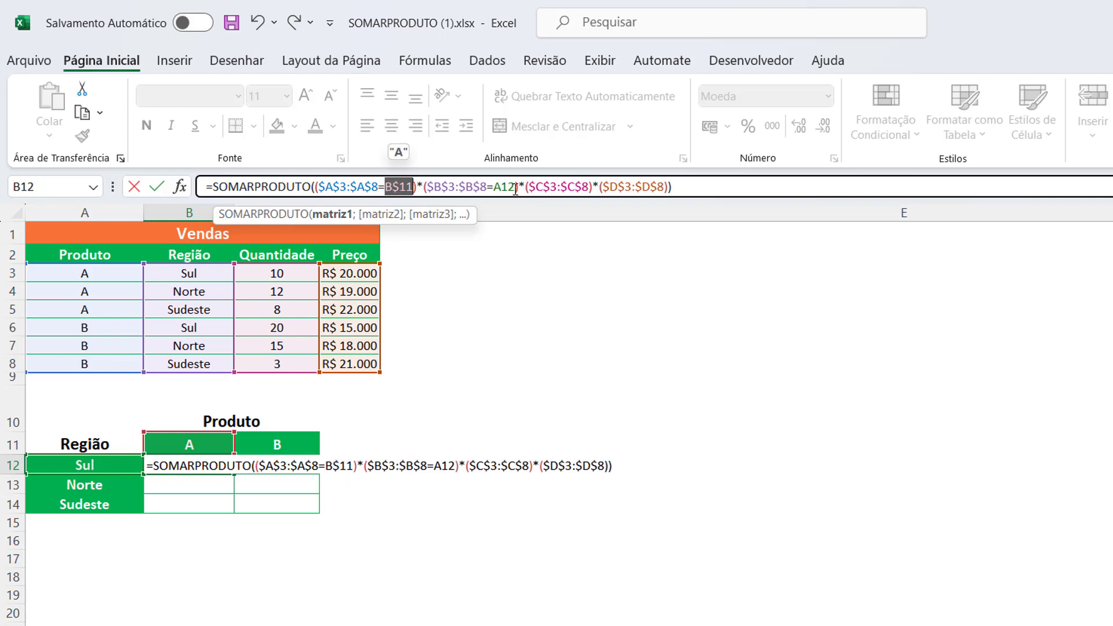
left_click_drag(515, 186, 501, 187)
key("F4")
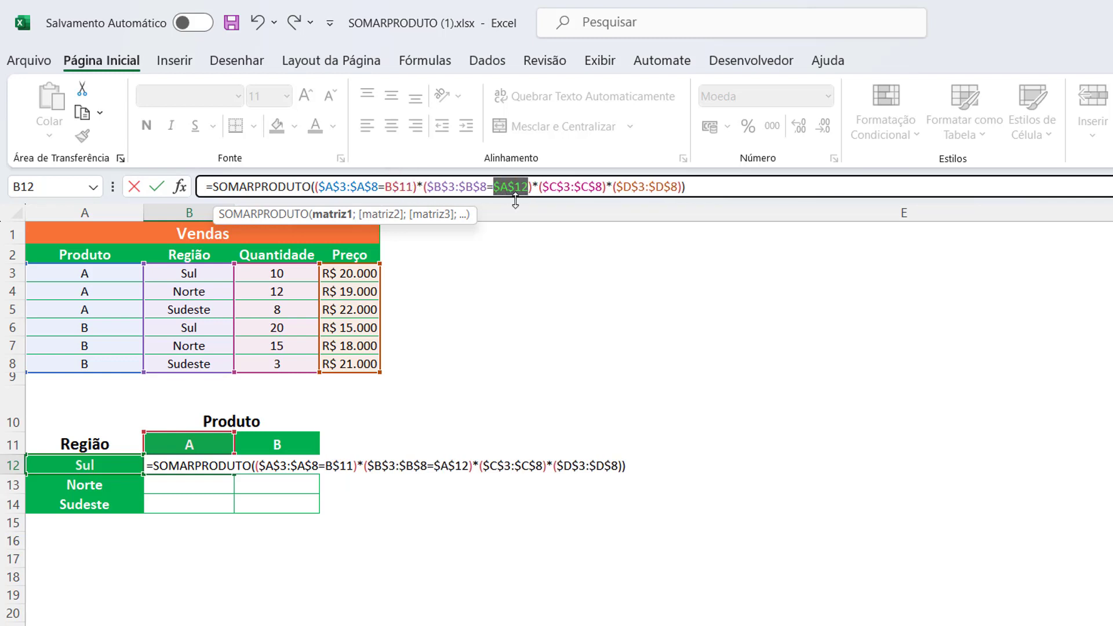
key("F4")
key("F4")
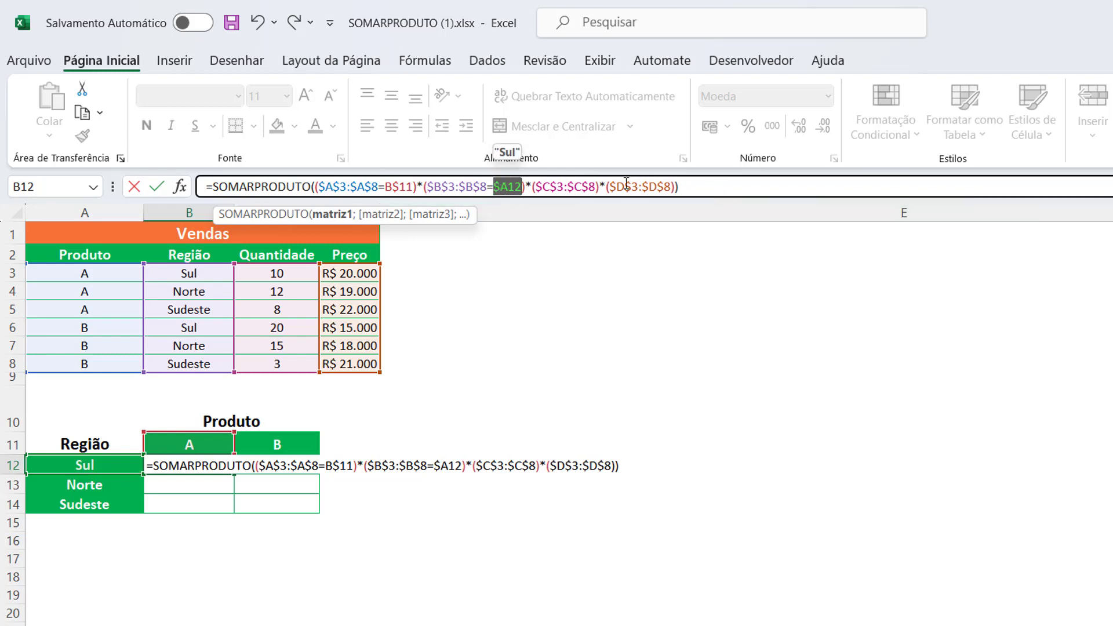
key("End")
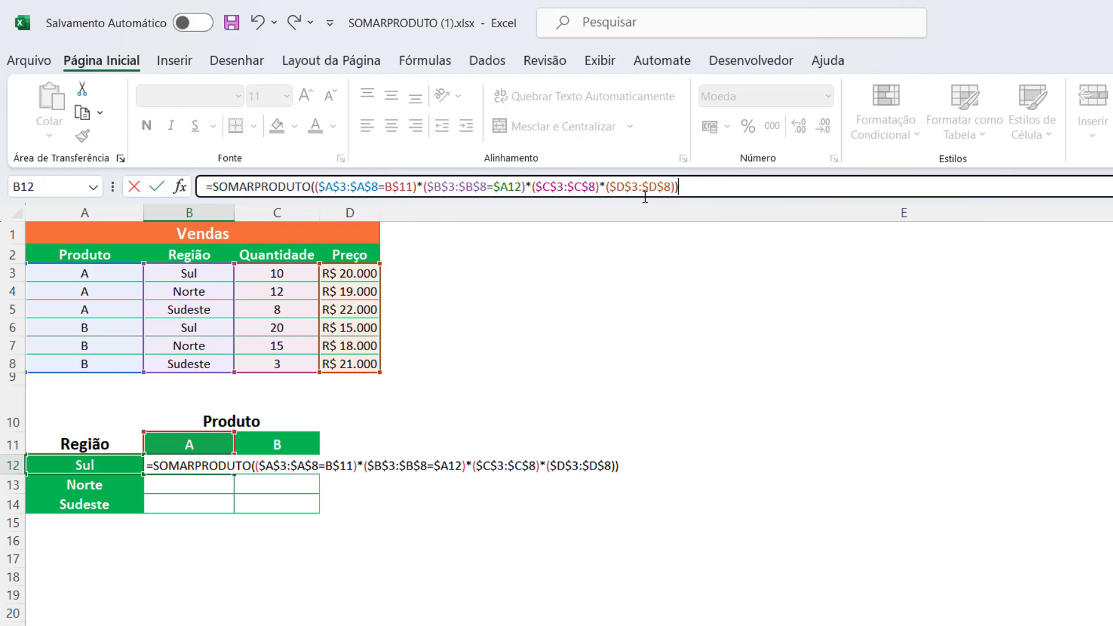
key("Return")
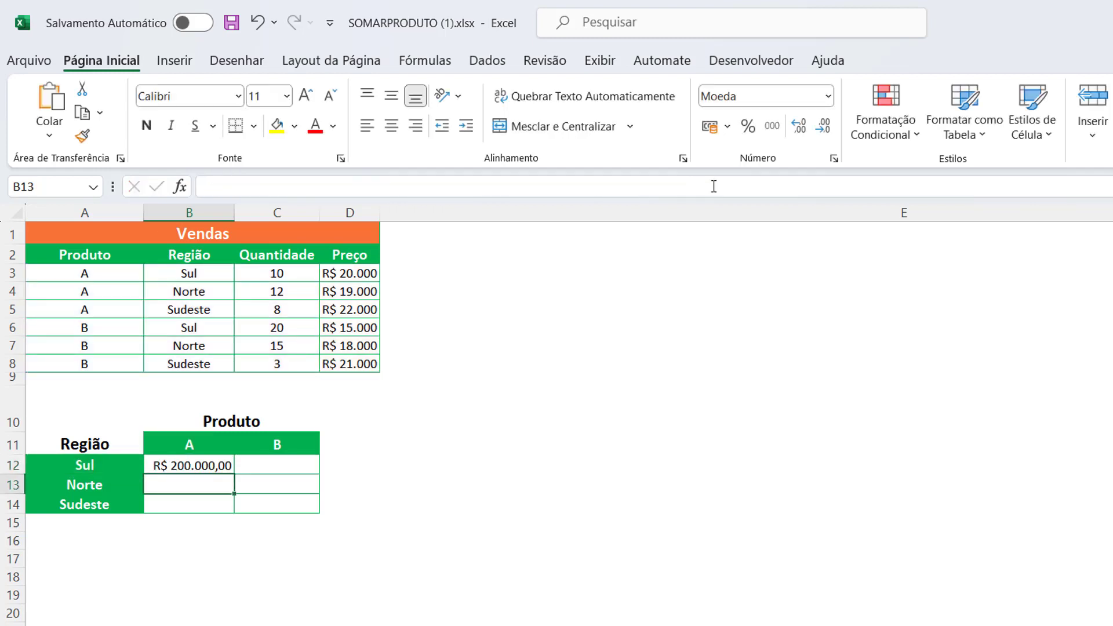
Fill B12's formula over B12:C14, yielding 200.000, 300.000, 228.000, 270.000, 176.000 and 63.000.
left_click(226, 468)
mouse_move(234, 474)
left_mouse_down()
mouse_move(238, 510)
mouse_move(319, 513)
left_mouse_up()
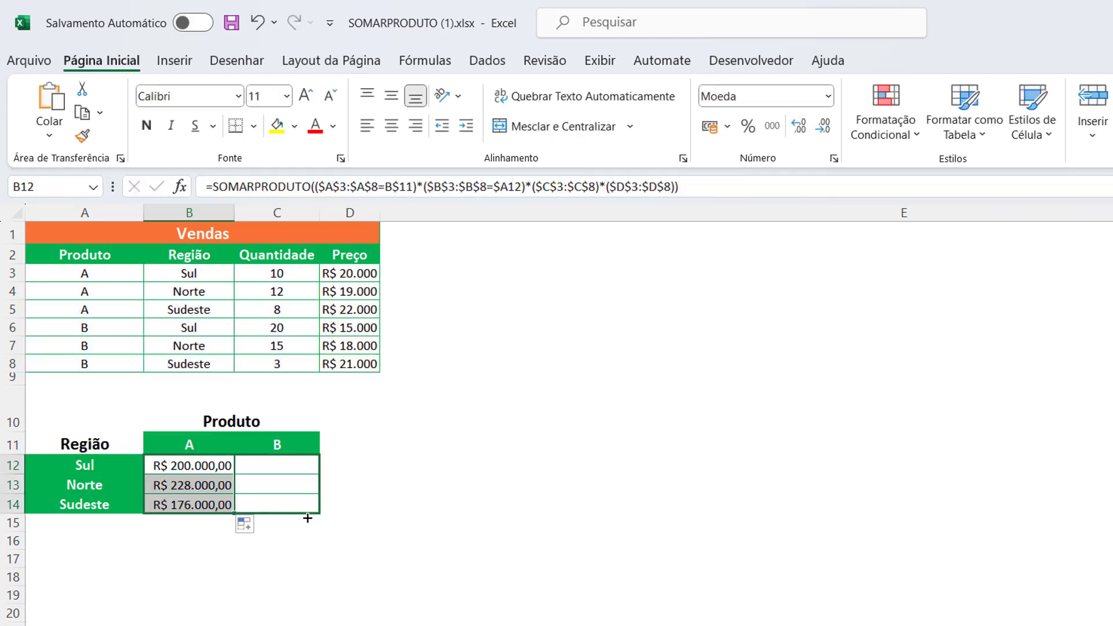
left_click(393, 510)
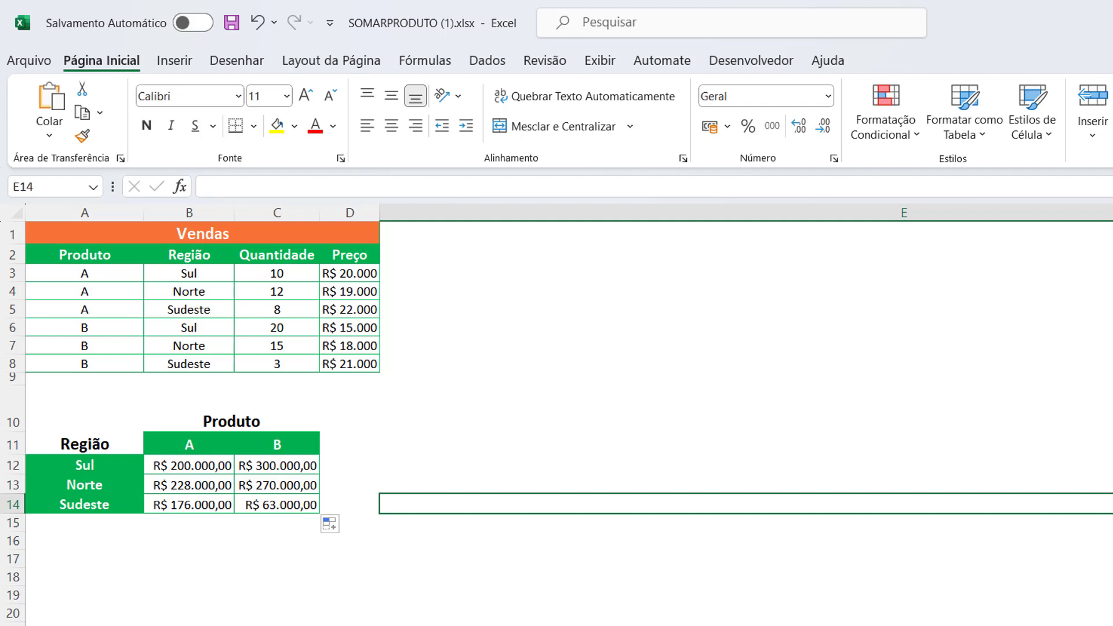
scroll(348, 406, "right", 1)
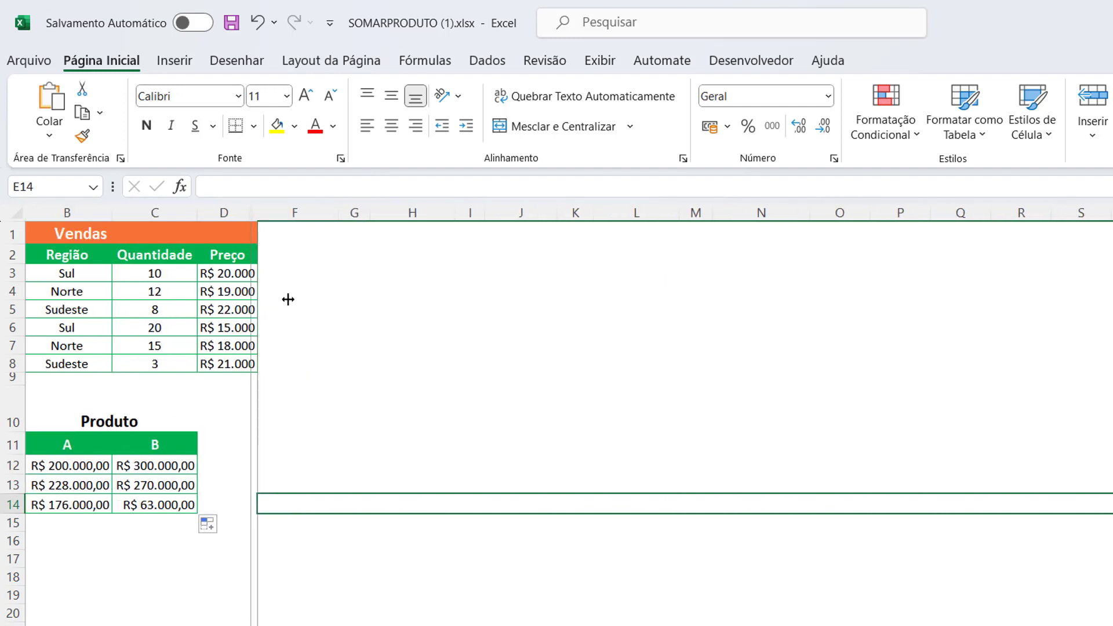
Narrow column E and walk through the B12 breakdown: match tests, quantities, prices and N3's =J3*L3.
left_click_drag(583, 259, 311, 323)
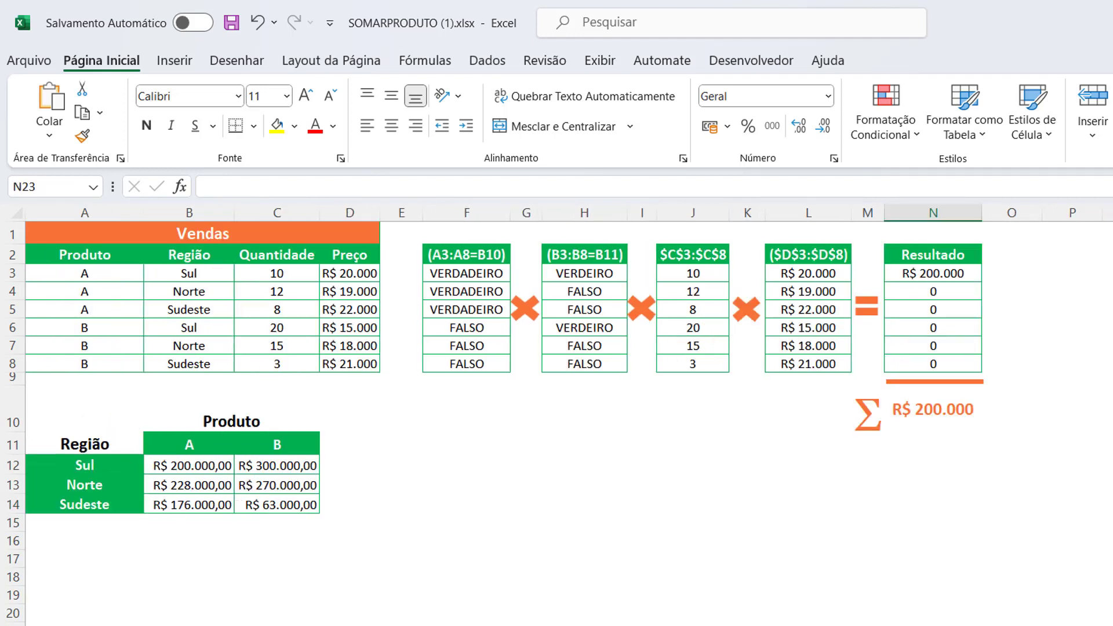
left_click(193, 468)
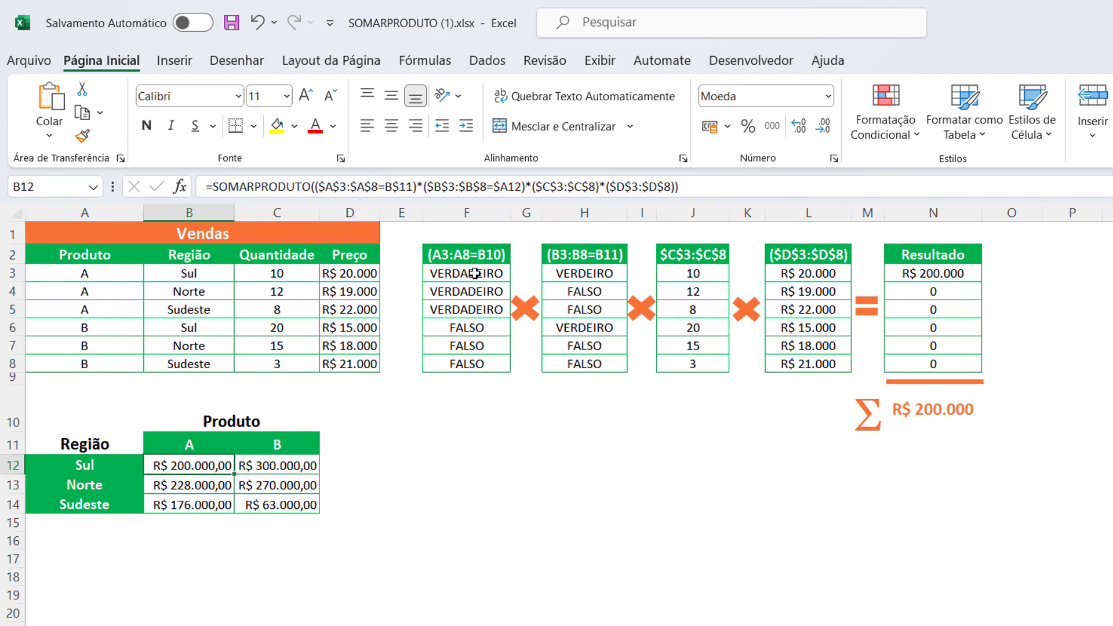
left_click(475, 273)
left_click(674, 270)
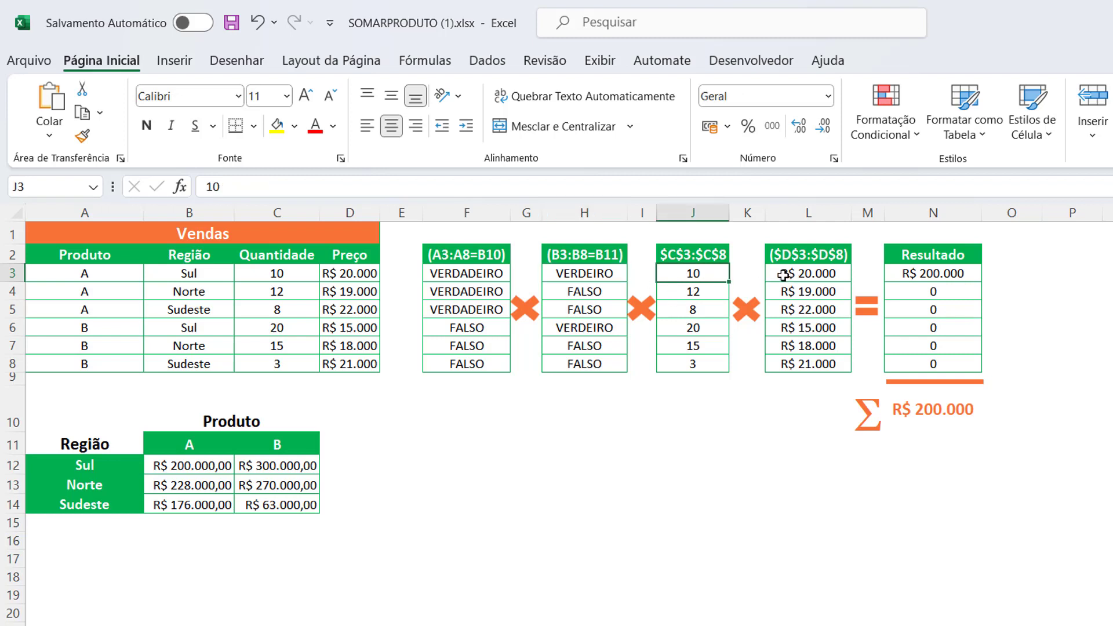
left_click(789, 274)
left_click(908, 273)
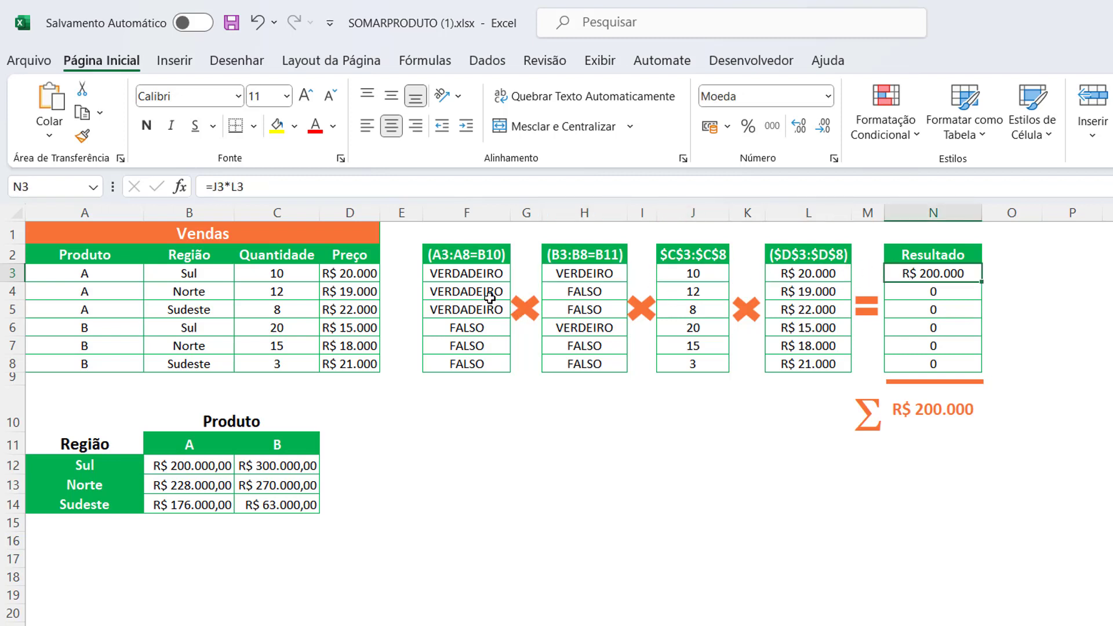
left_click(481, 275)
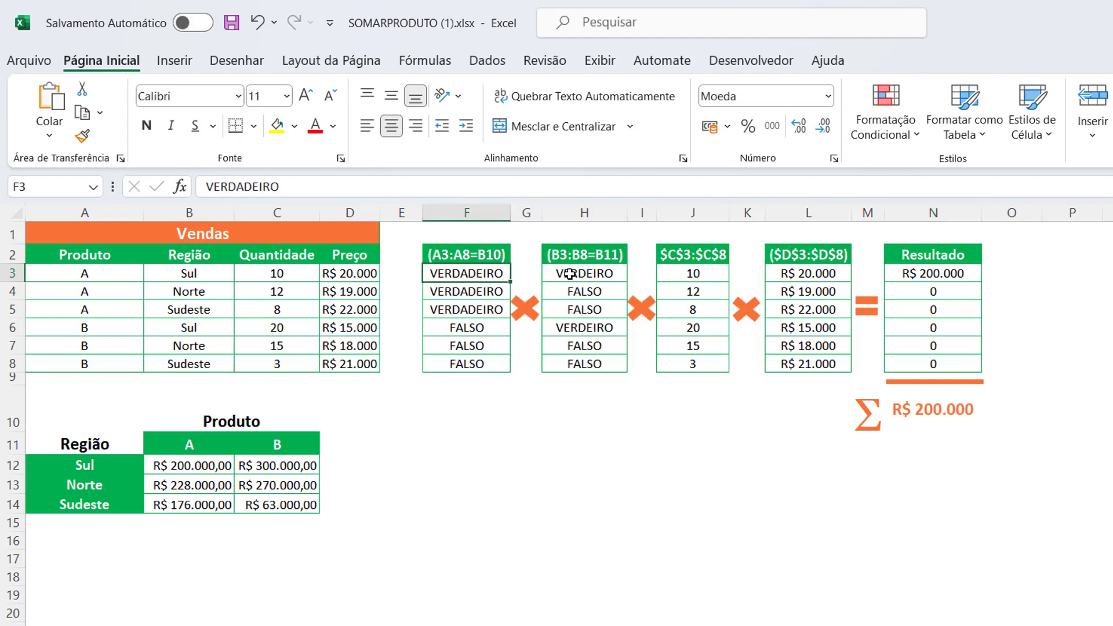
left_click(566, 274)
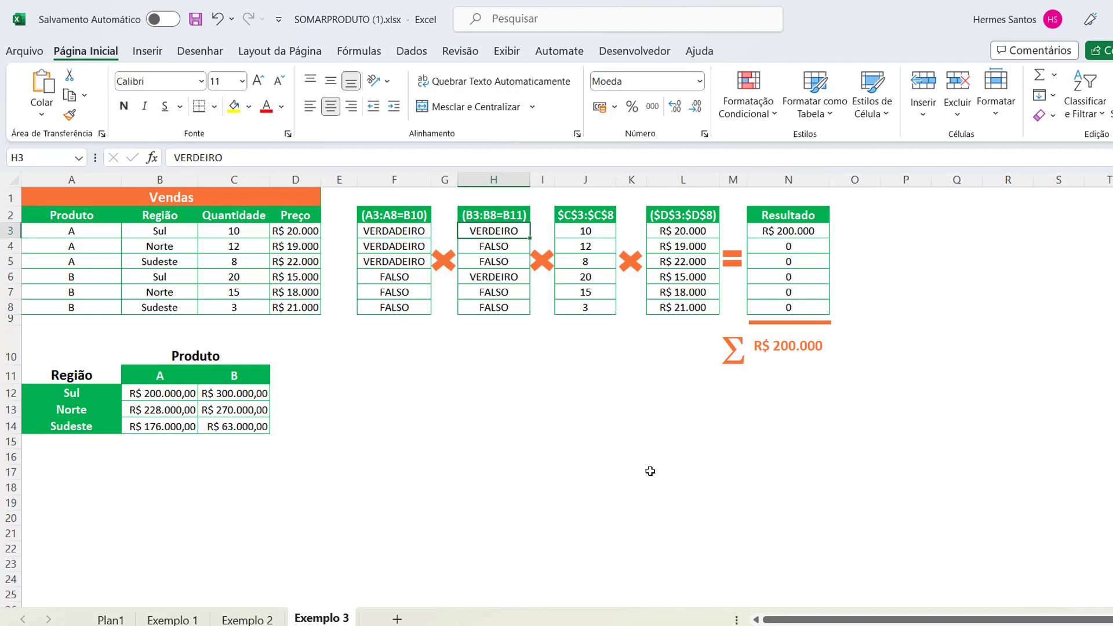
left_click(135, 192)
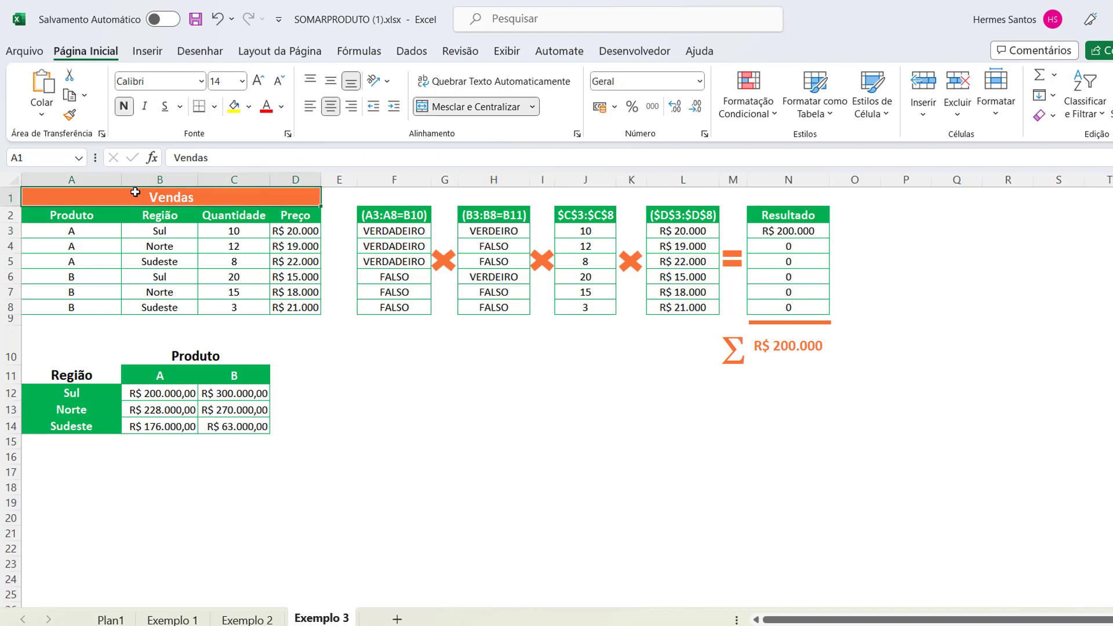